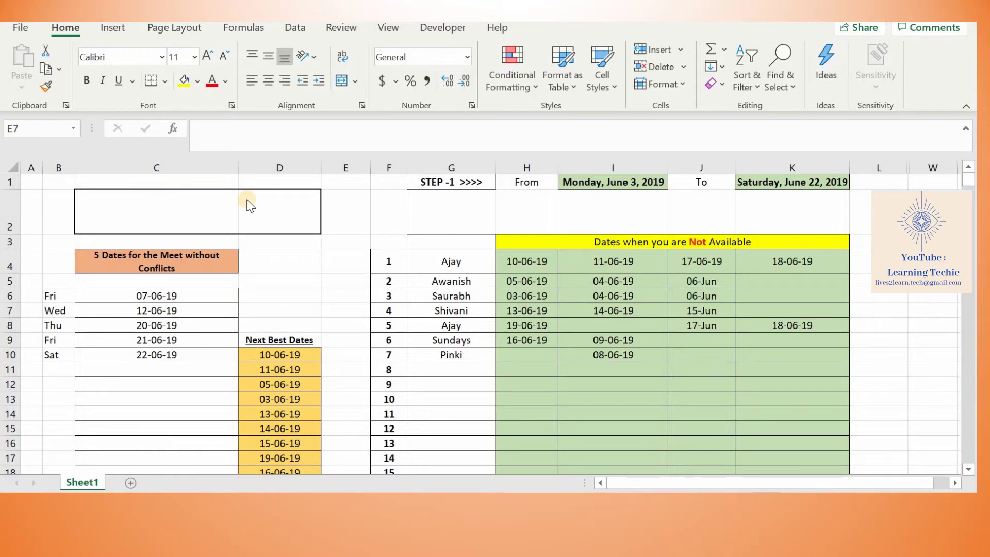
left_click(535, 188)
left_click(597, 187)
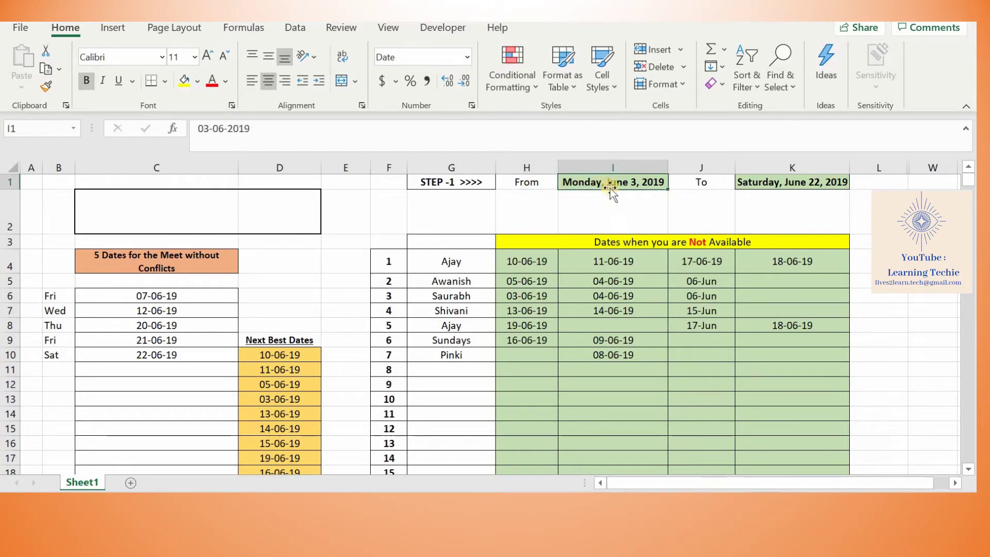
left_click(768, 182)
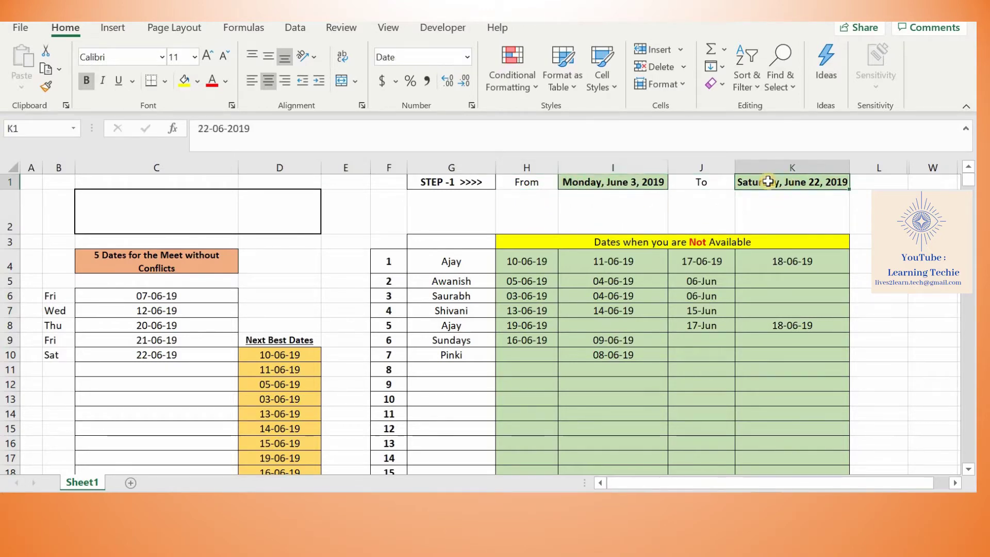
left_click(623, 181)
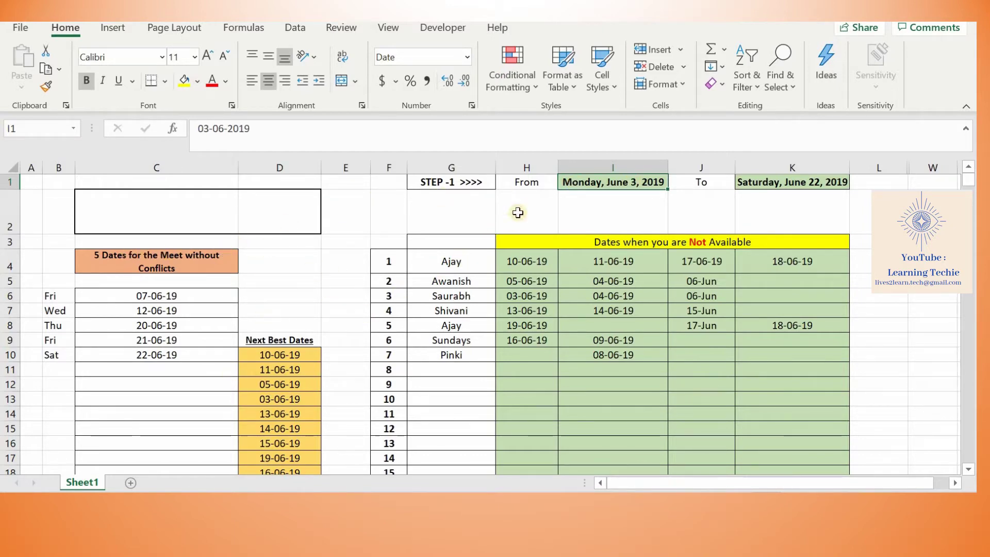
Enter the label Step2 in cell G3 above the participant names.
left_click(443, 241)
type("S")
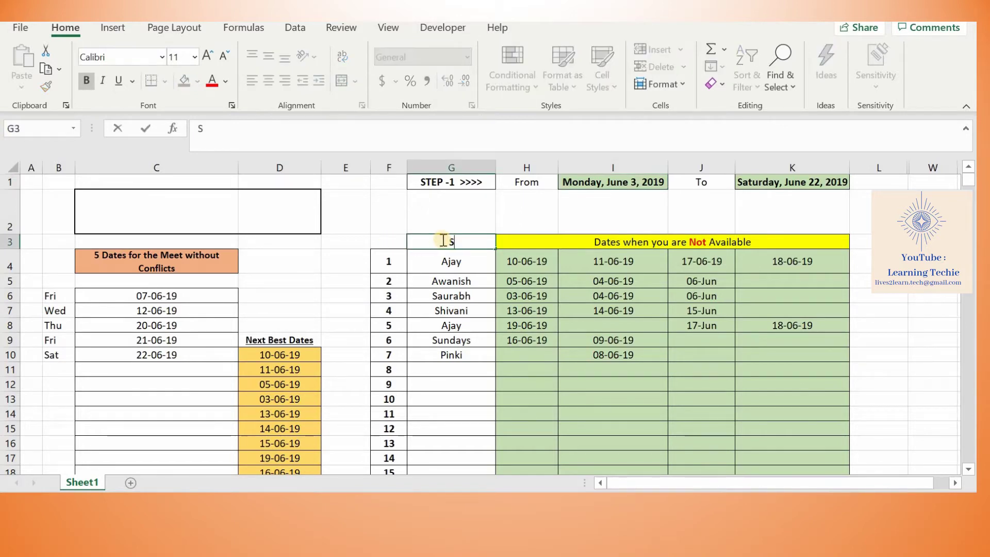
type("tep2")
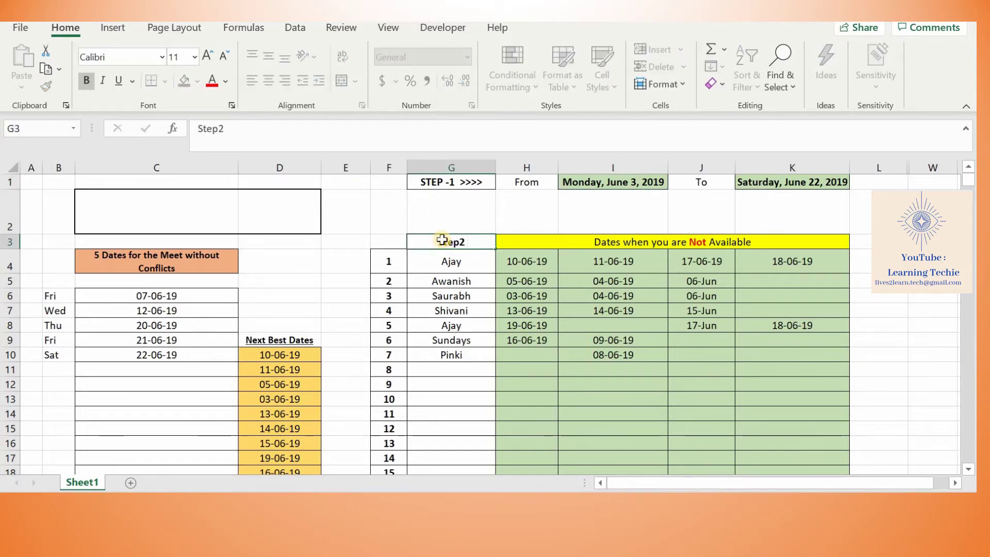
key("Return")
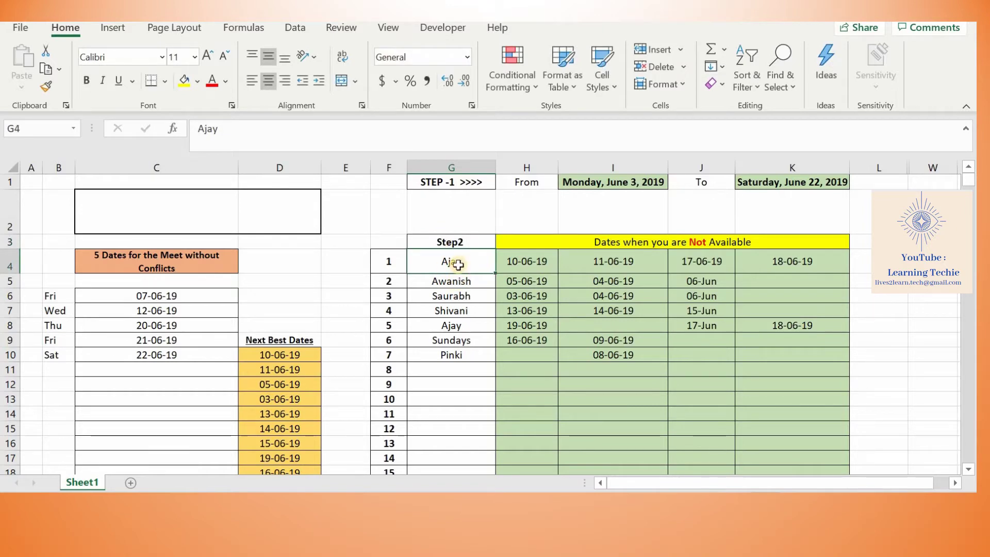
Examine the participant list in column G, including its empty numbered rows, and the first participant's unavailable date.
left_click_drag(458, 264, 456, 356)
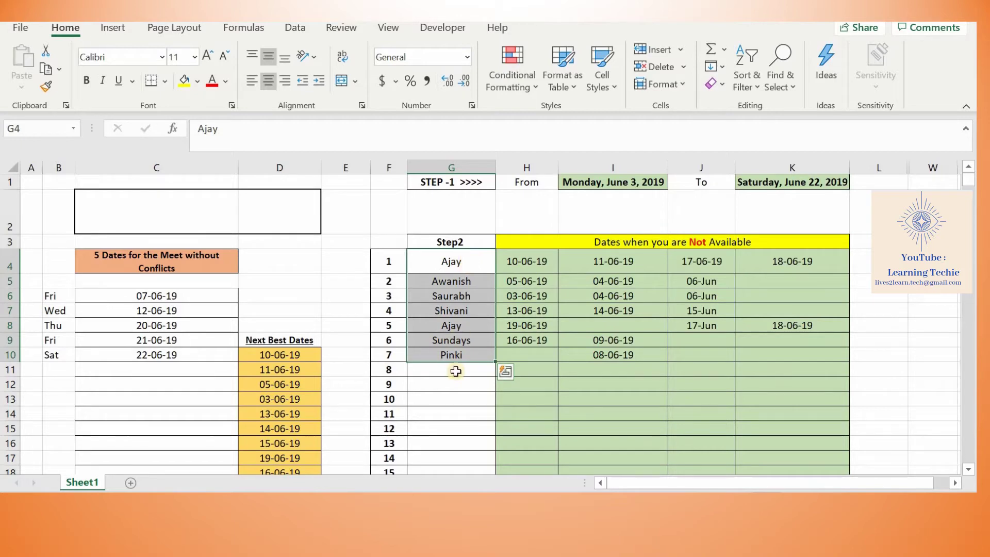
scroll(456, 371, "down", 20)
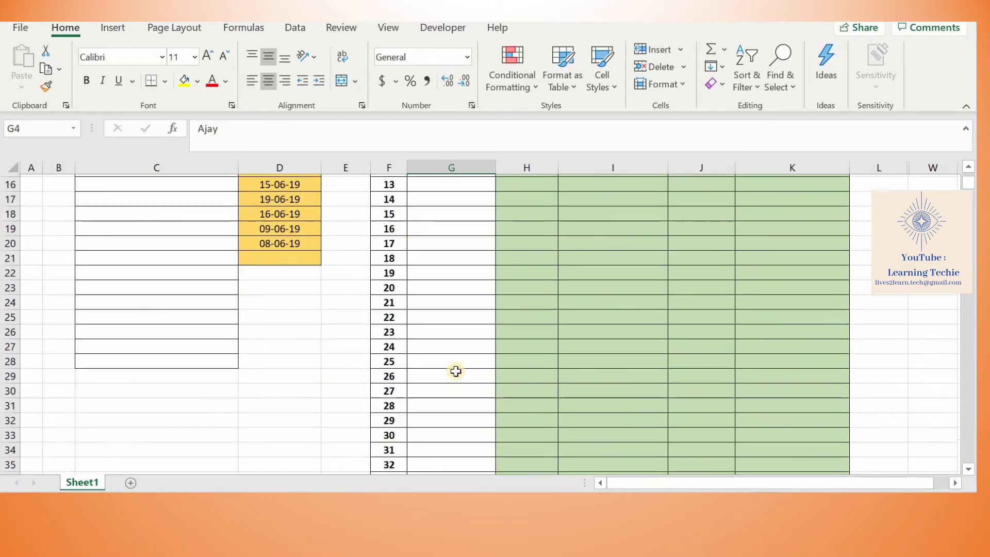
scroll(456, 371, "up", 20)
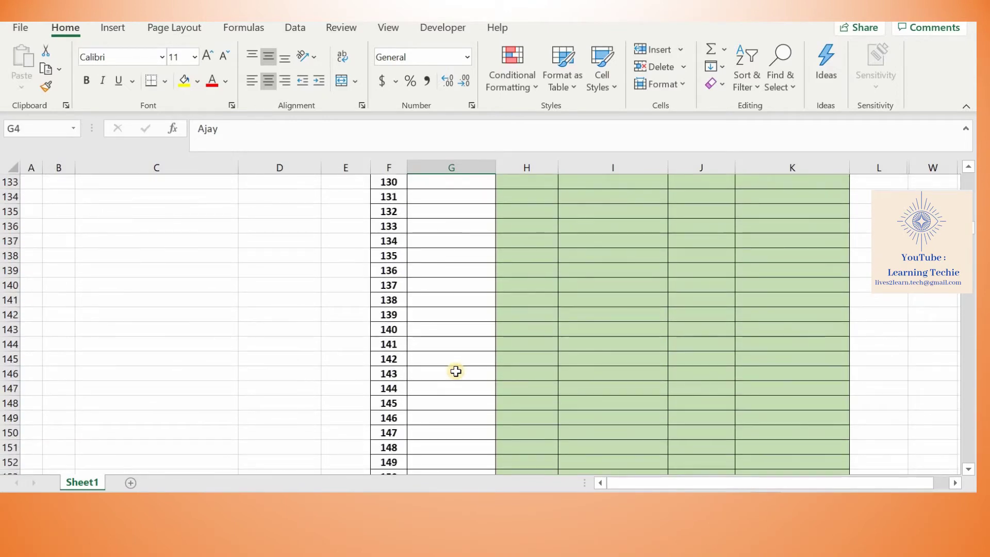
scroll(456, 371, "down", 4)
scroll(456, 371, "up", 20)
scroll(456, 372, "up", 6)
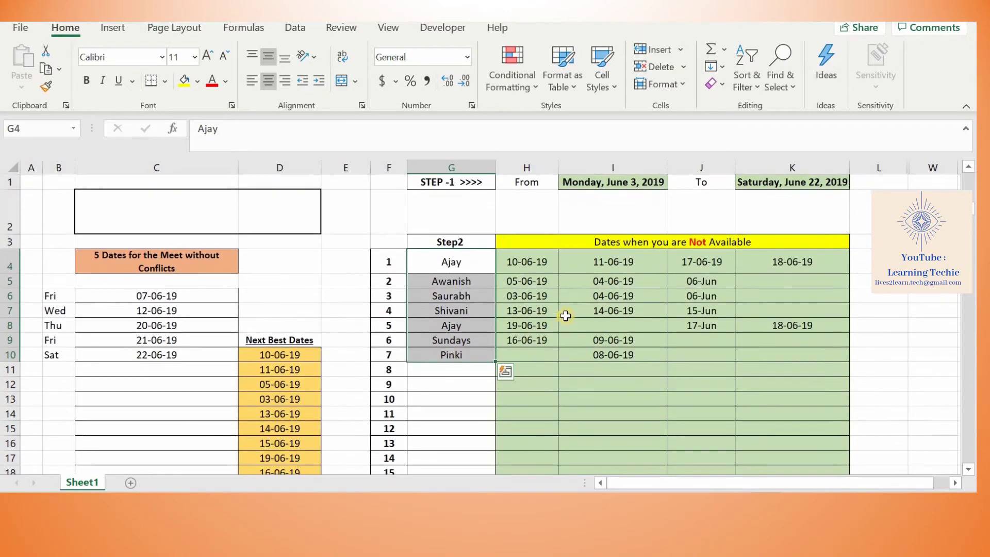
left_click_drag(473, 259, 466, 356)
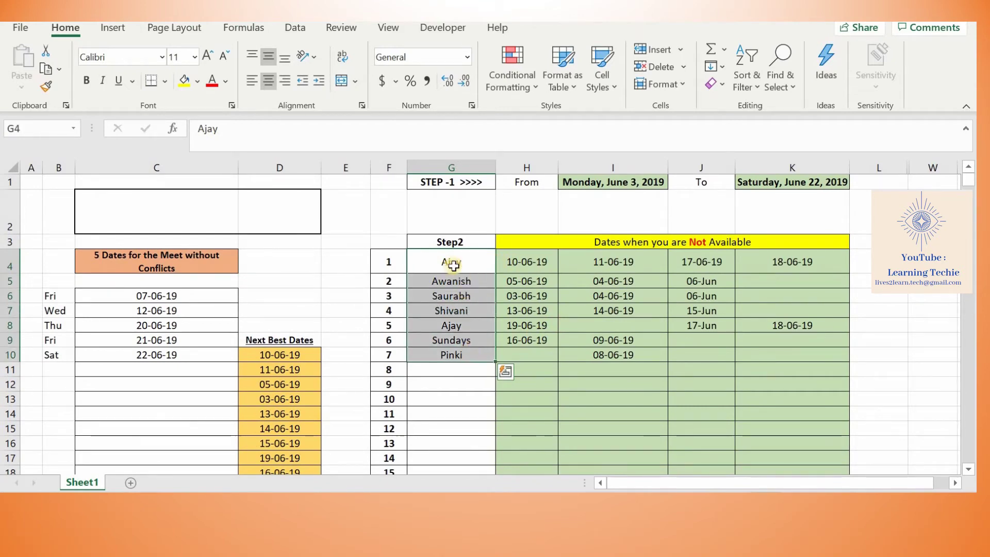
left_click(453, 266)
left_click(471, 325)
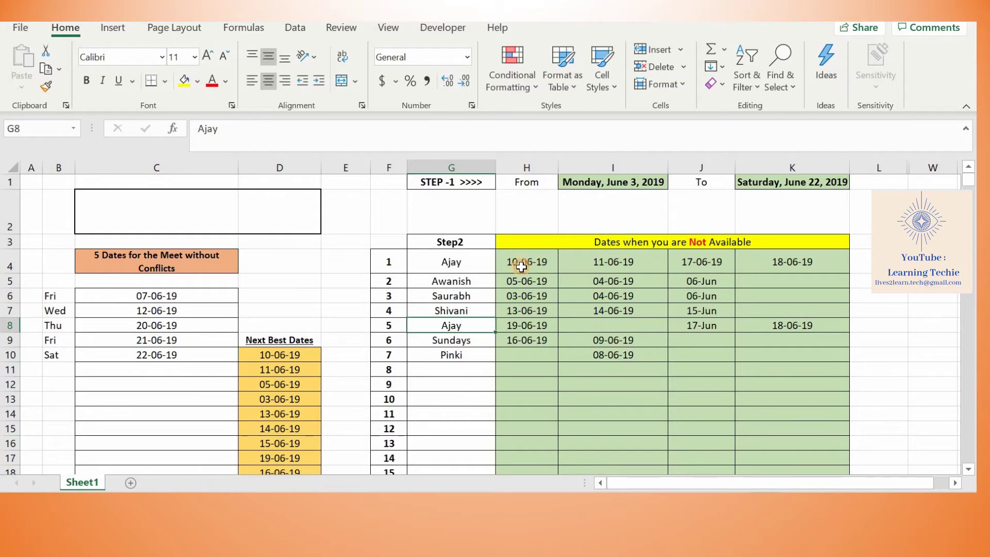
left_click(522, 266)
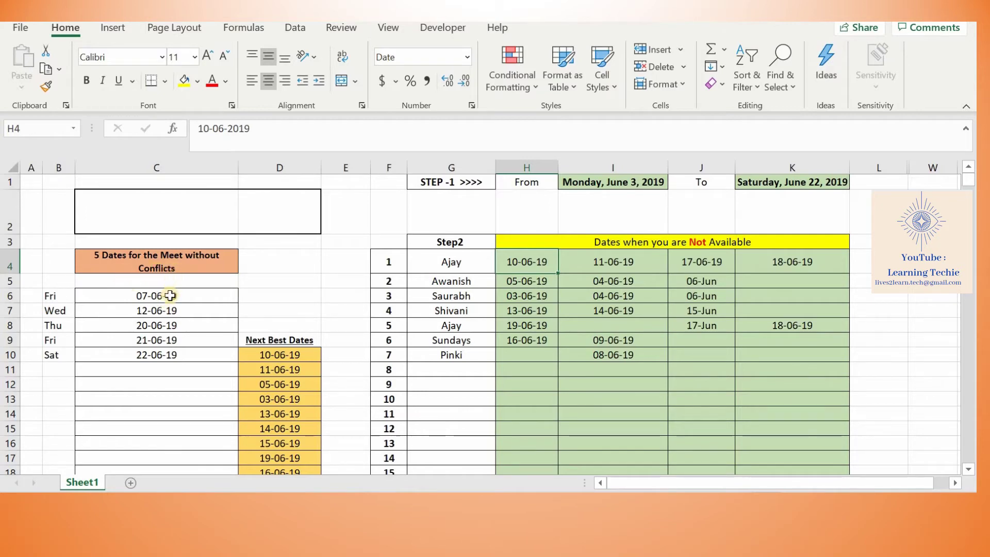
Examine the conflict-free meeting dates in column C and the Next Best Dates list in column D.
left_click_drag(171, 295, 164, 355)
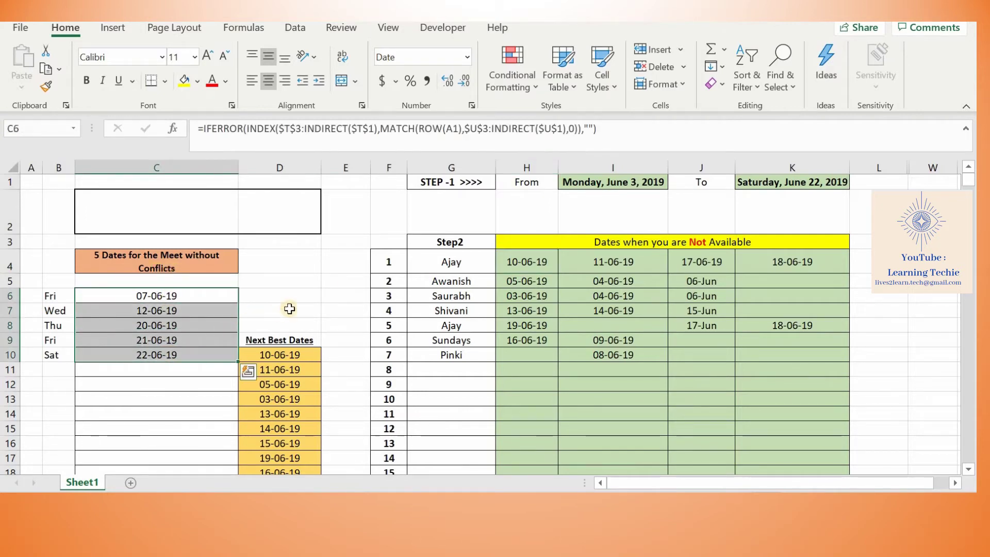
left_click(294, 308)
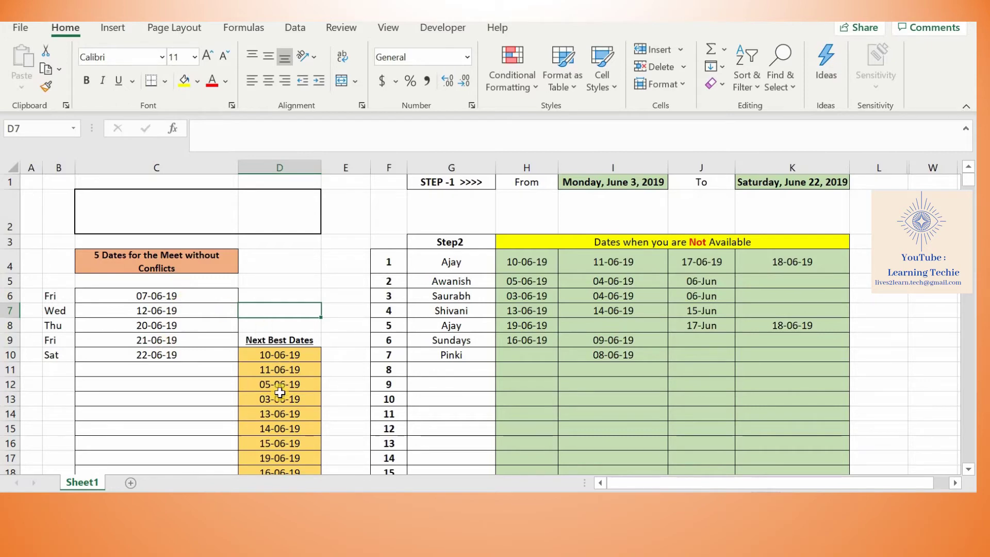
scroll(280, 393, "down", 1)
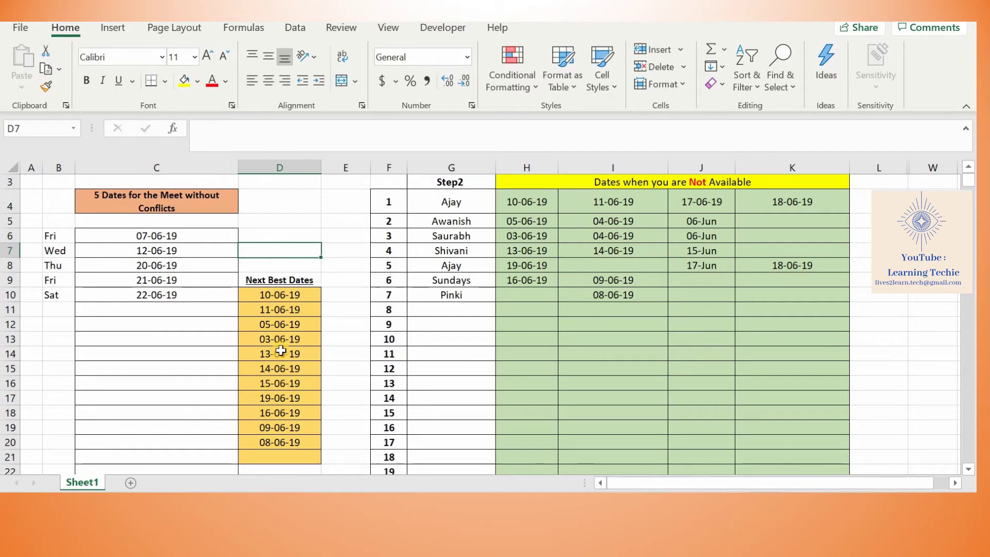
left_click(283, 296)
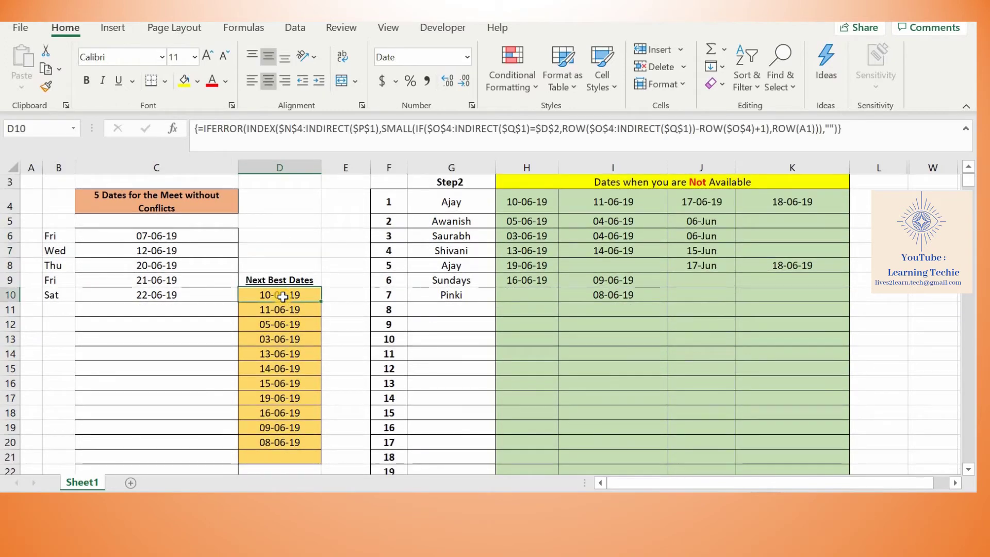
left_click(196, 311)
Clear the unavailable date in H4 to test the conflict-free list, and undo the deletion.
left_click(520, 203)
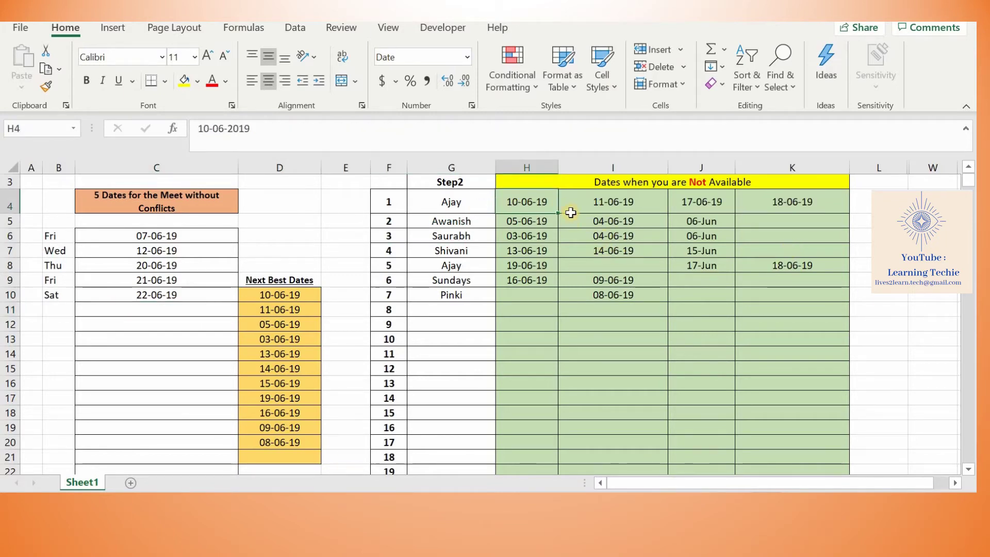
key("Delete")
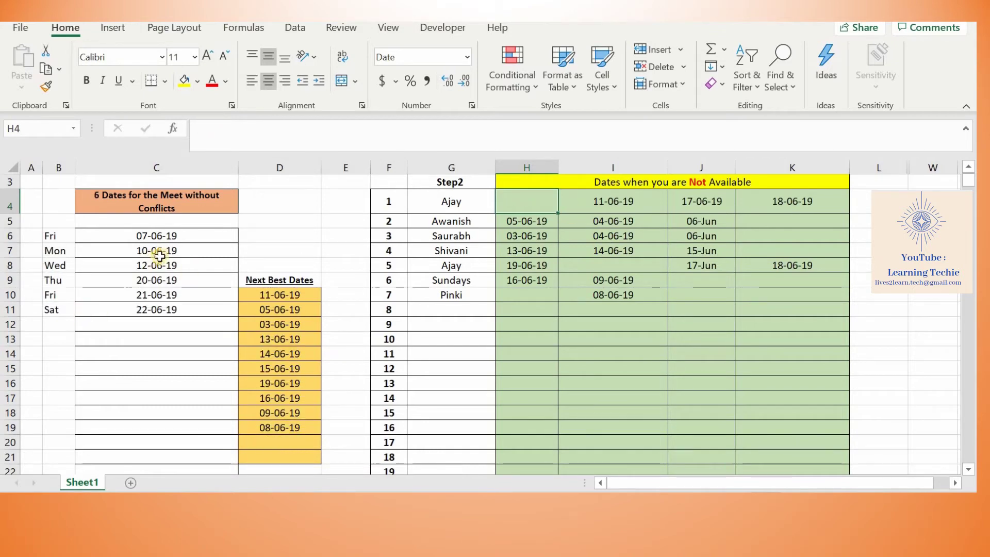
left_click(159, 252)
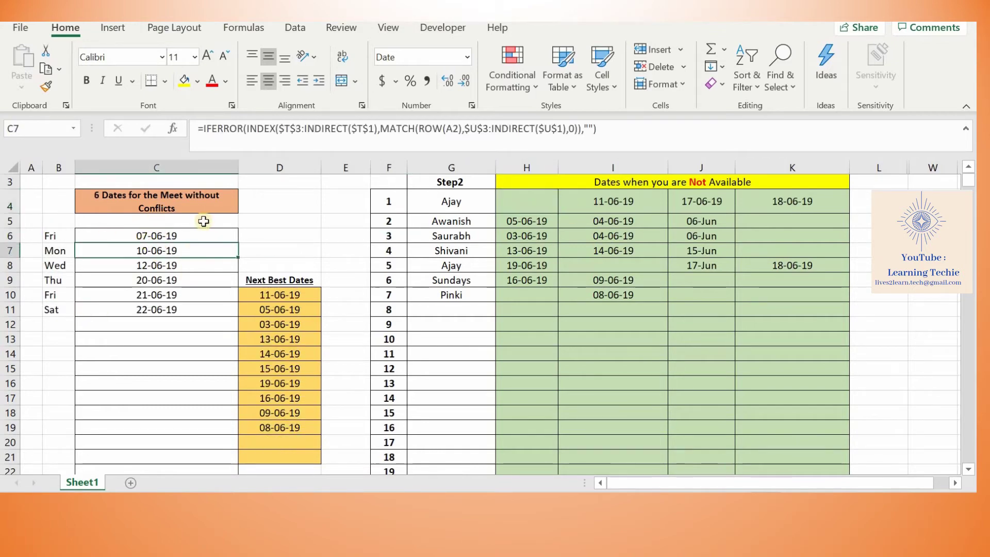
left_click(292, 232)
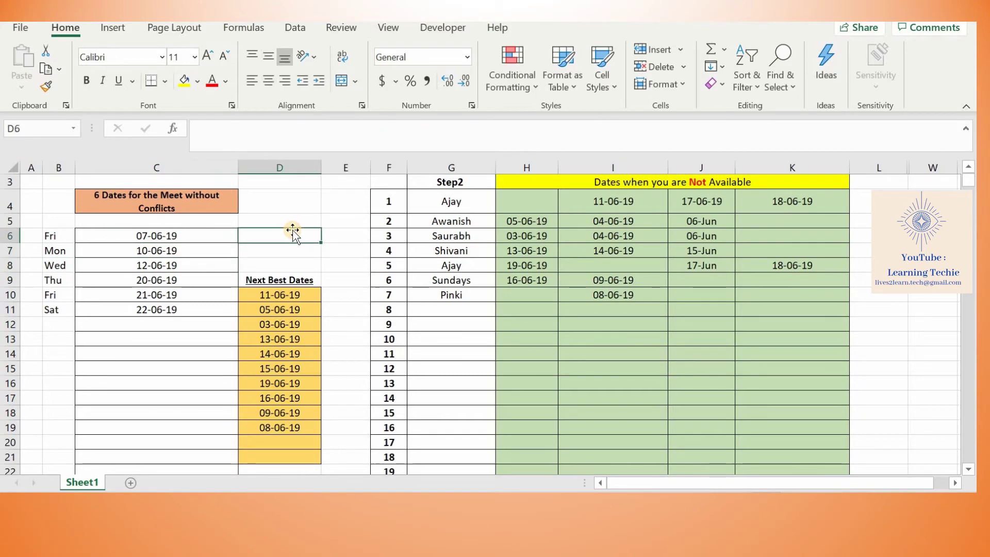
key("ctrl+z")
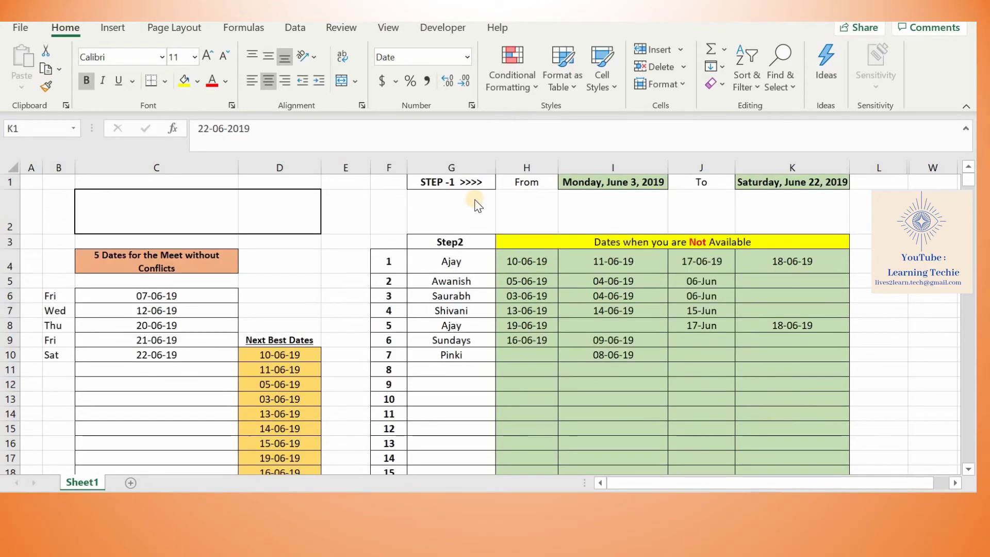
Set the From date in I1 to 10-09-2020 and format it as Short Date.
left_click(583, 181)
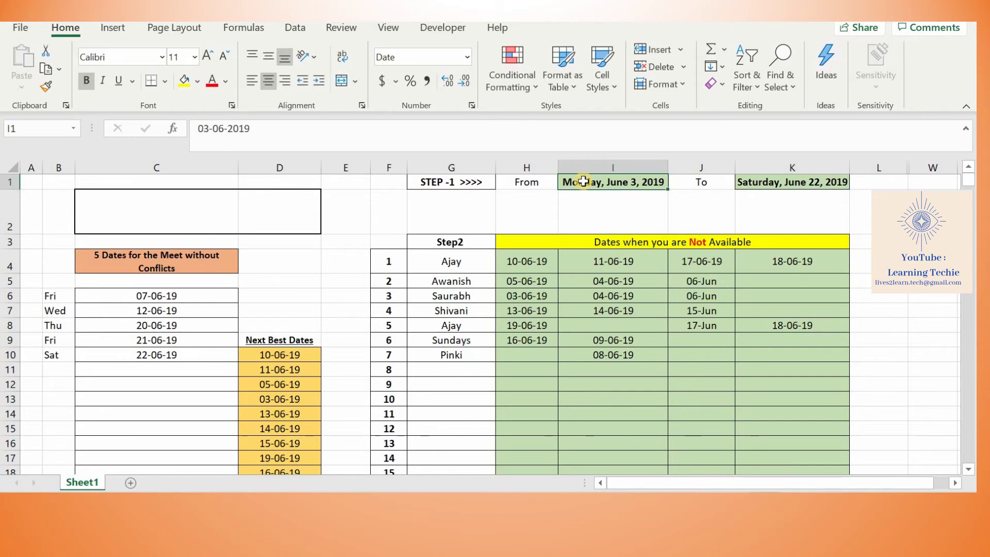
type("10-9")
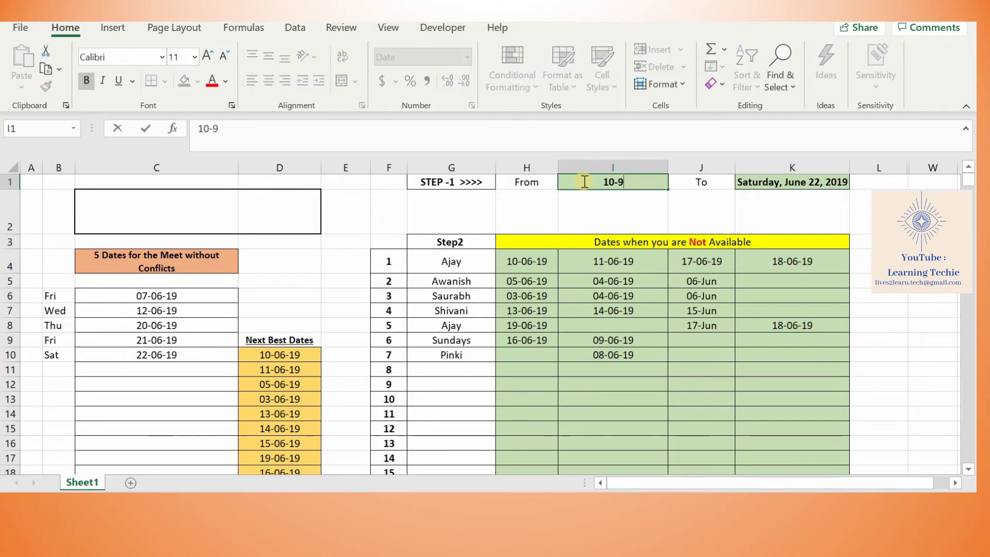
type("-09-20")
key("Return")
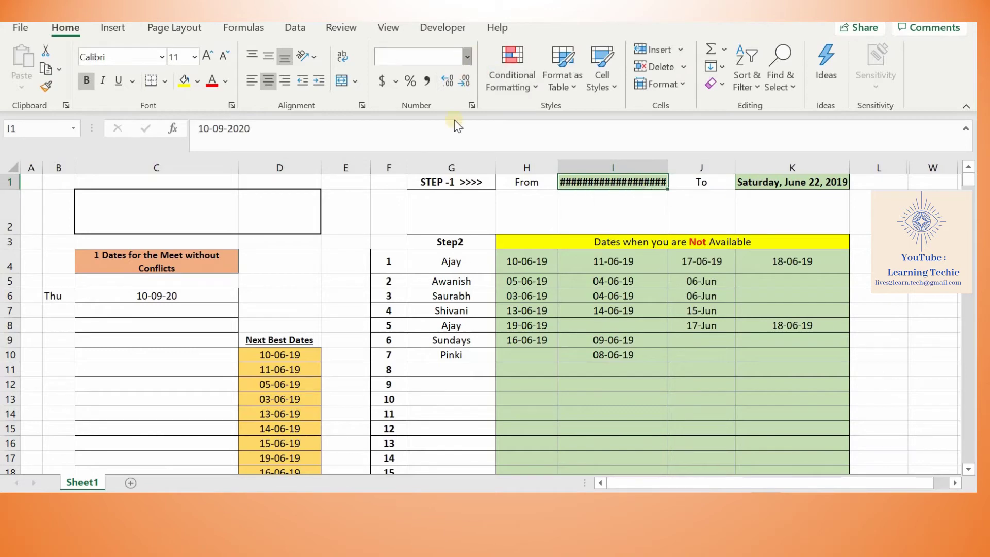
left_click(467, 57)
left_click(449, 226)
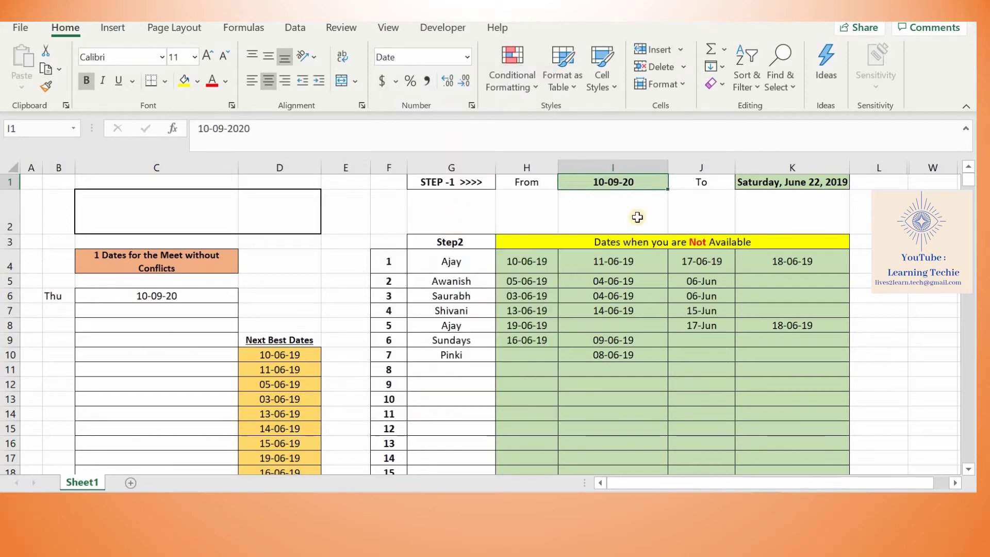
Set the To date in K1 to 20-09-2020 and format it as Short Date.
left_click(819, 179)
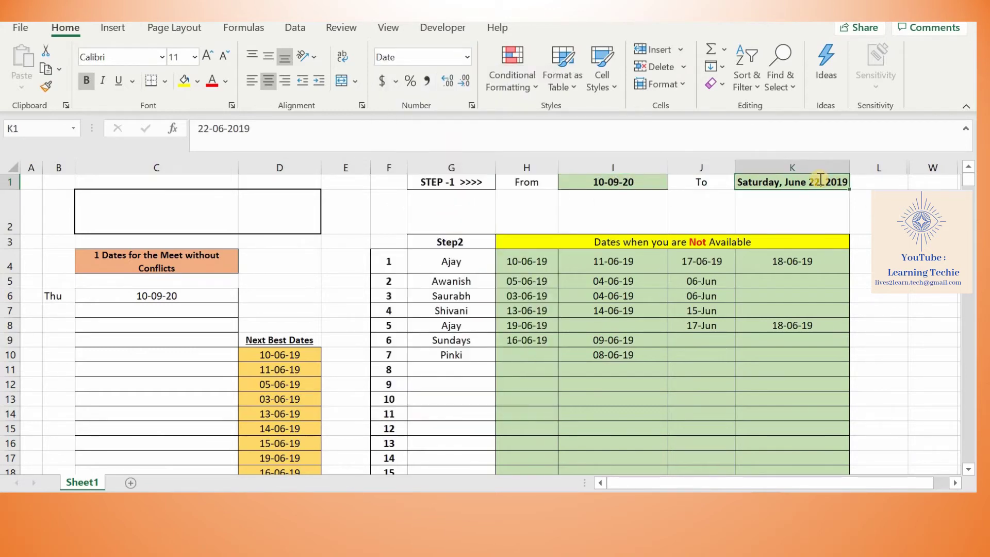
type("20-")
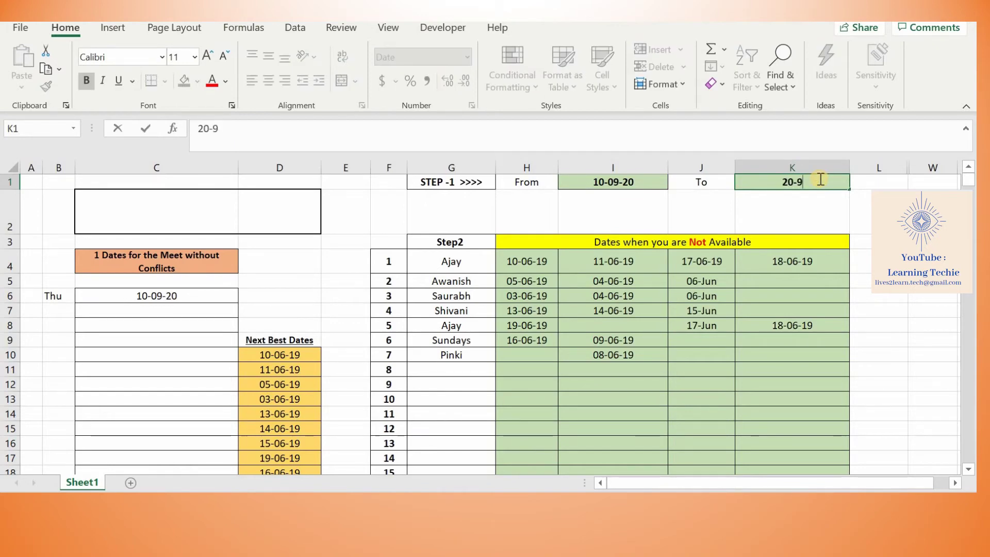
type("9-20")
key("ctrl+Return")
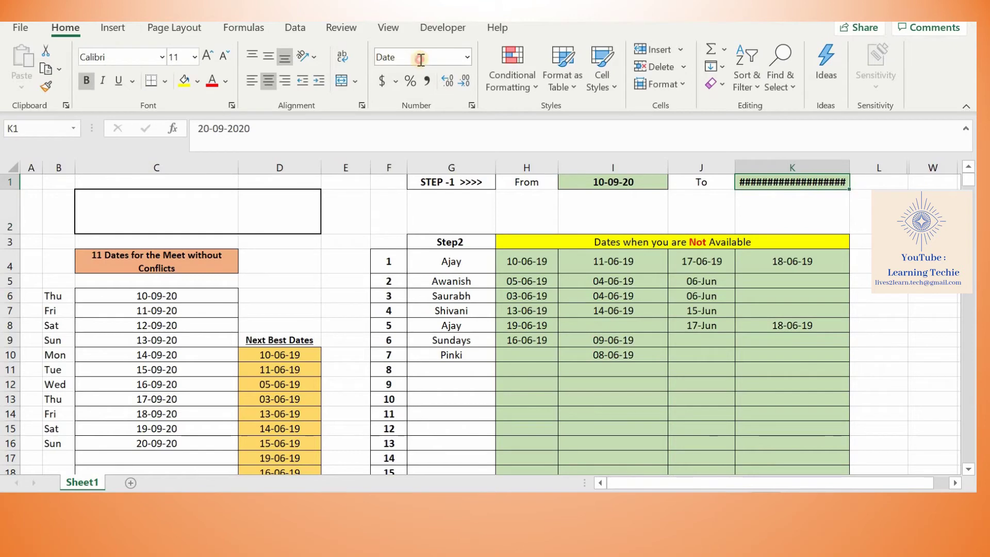
left_click(467, 57)
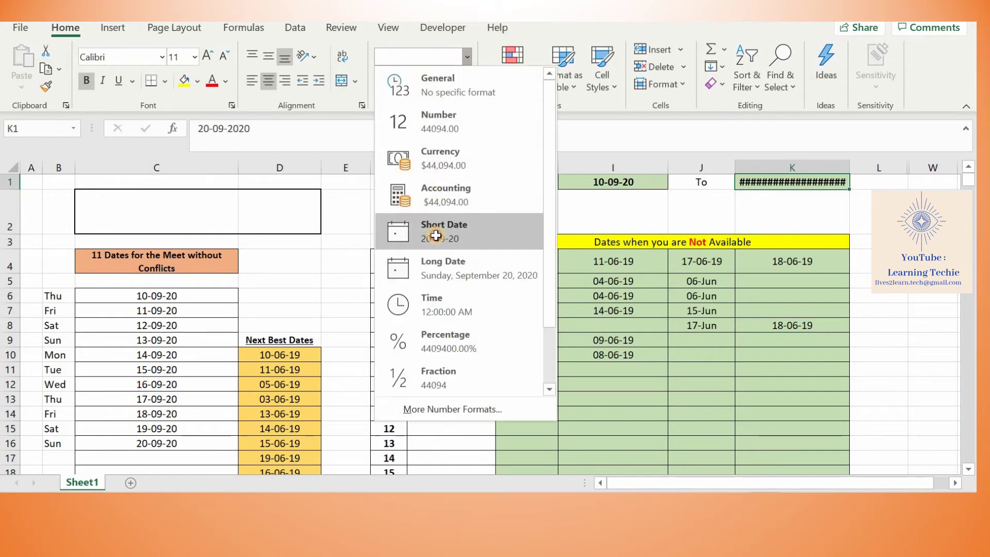
left_click(437, 225)
Clear all the existing unavailable dates in H4:K10.
left_click(536, 258)
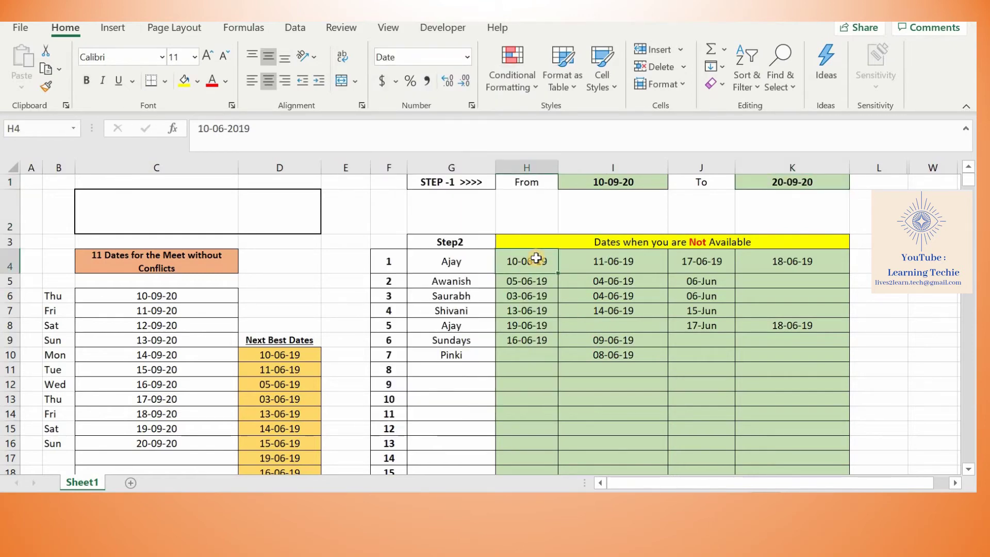
key("shift+Down")
key("shift+Down")
key("shift+Down")
key("shift+Down")
key("shift+Down")
key("shift+Down")
key("shift+Right")
key("shift+Right")
key("shift+Right")
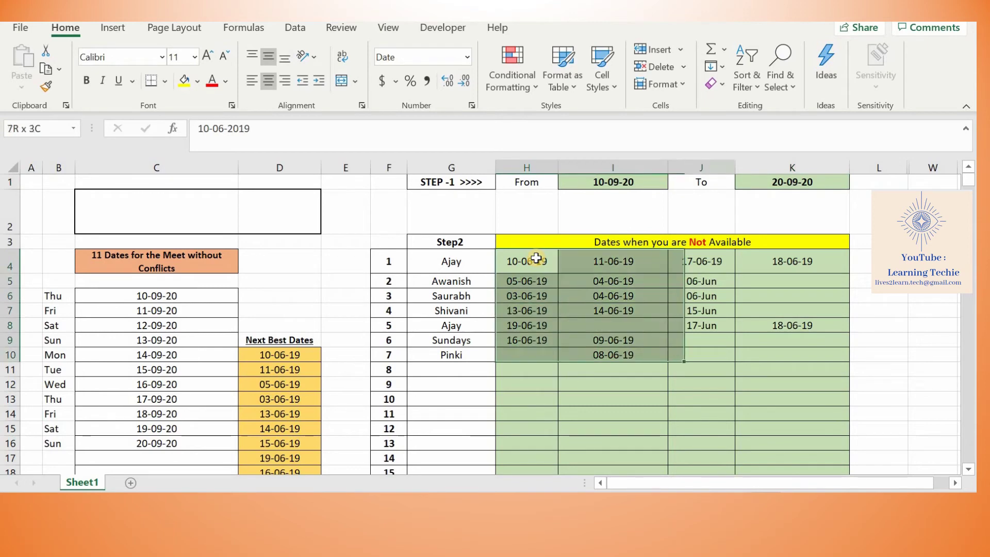
key("Delete")
Enter 10-09-20 in H4 as the first participant's unavailable date.
left_click(536, 258)
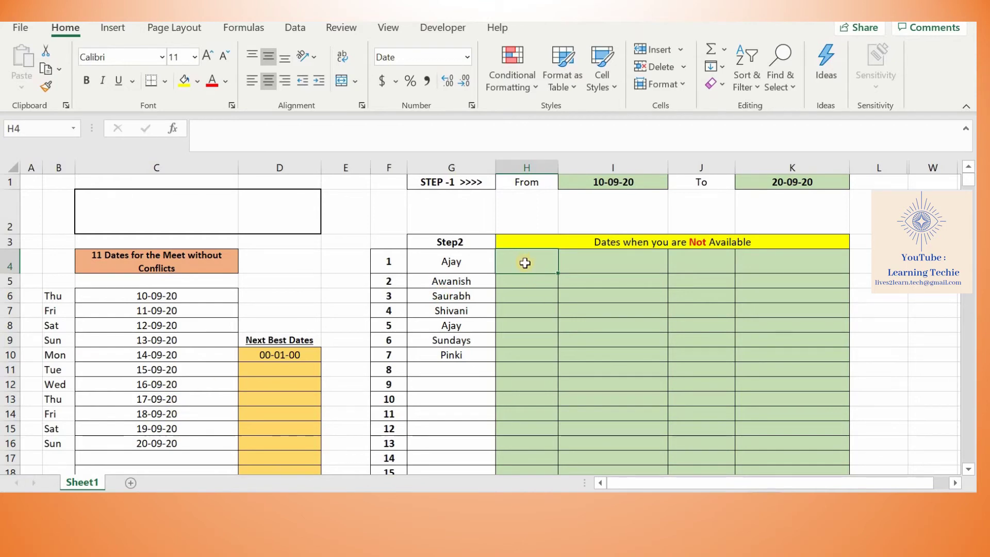
type("10-09-20")
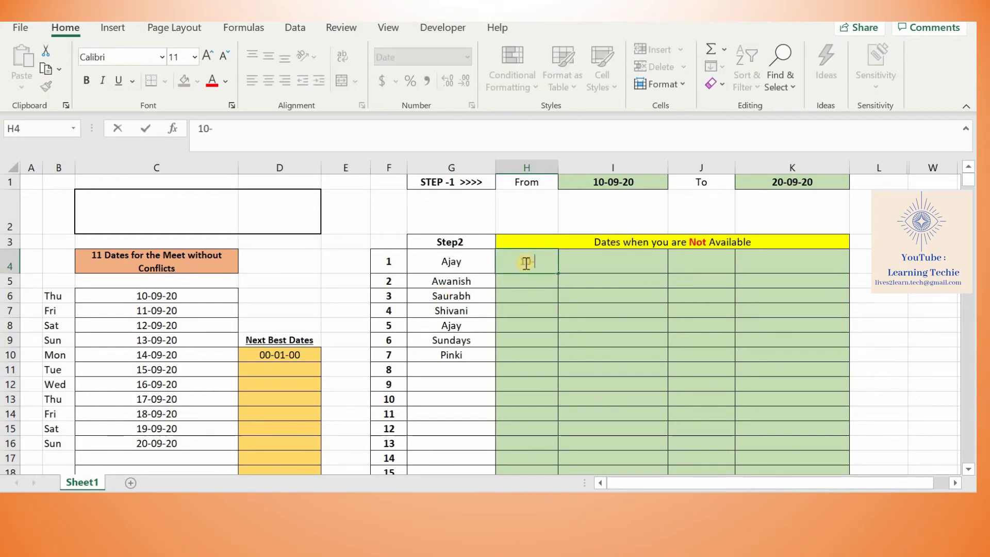
key("Tab")
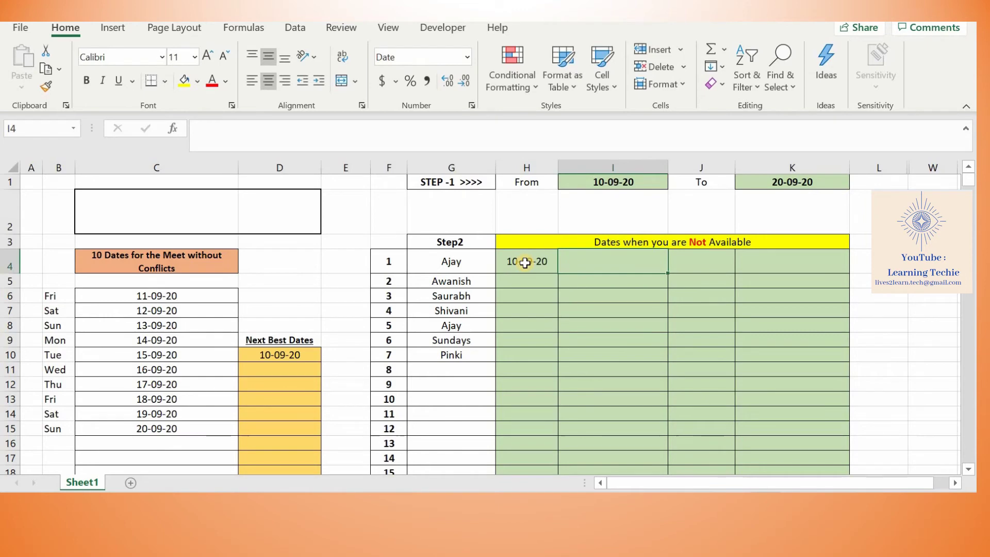
Enter 12-09-20 in I4 and 14-9 in J4 as further unavailable dates for the first participant.
type("12-09-20")
key("Tab")
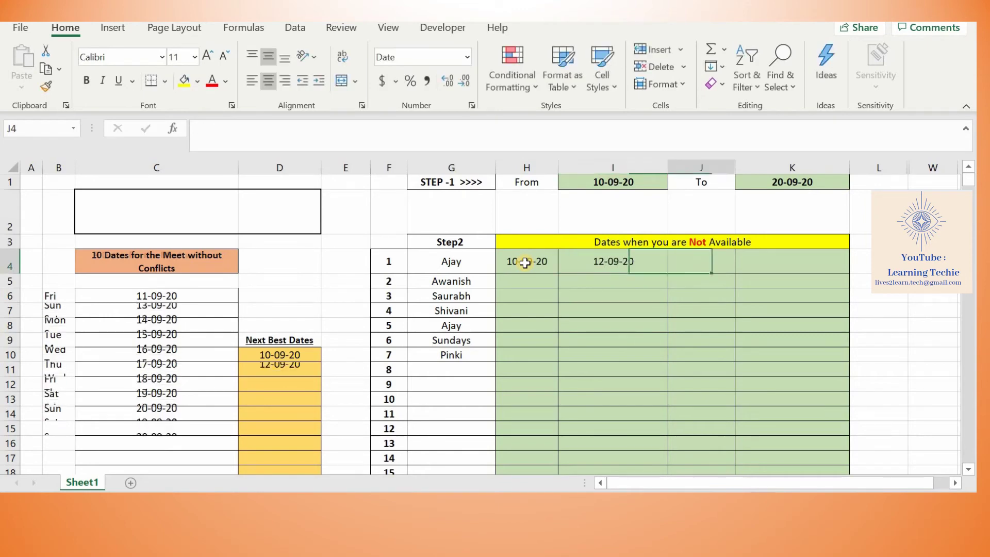
type("14-9")
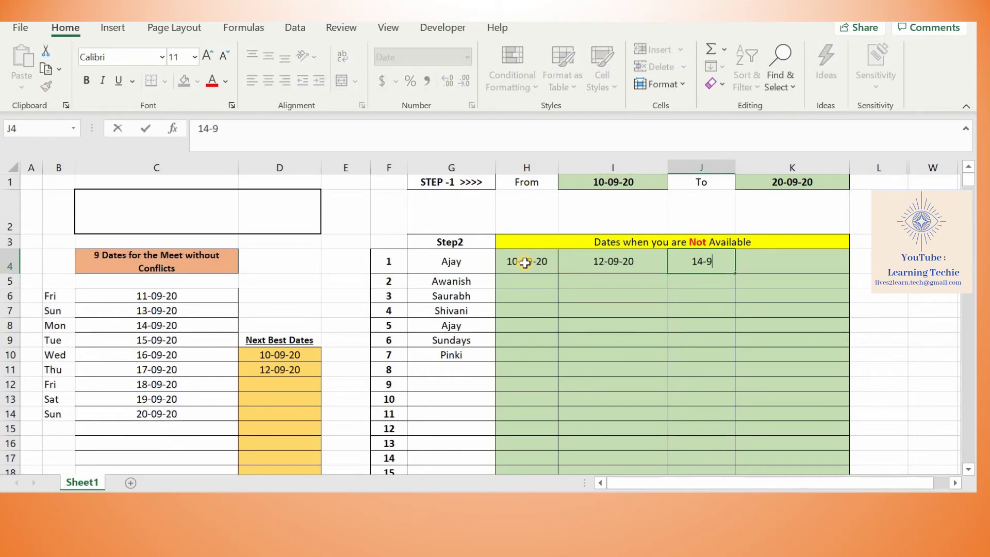
key("Return")
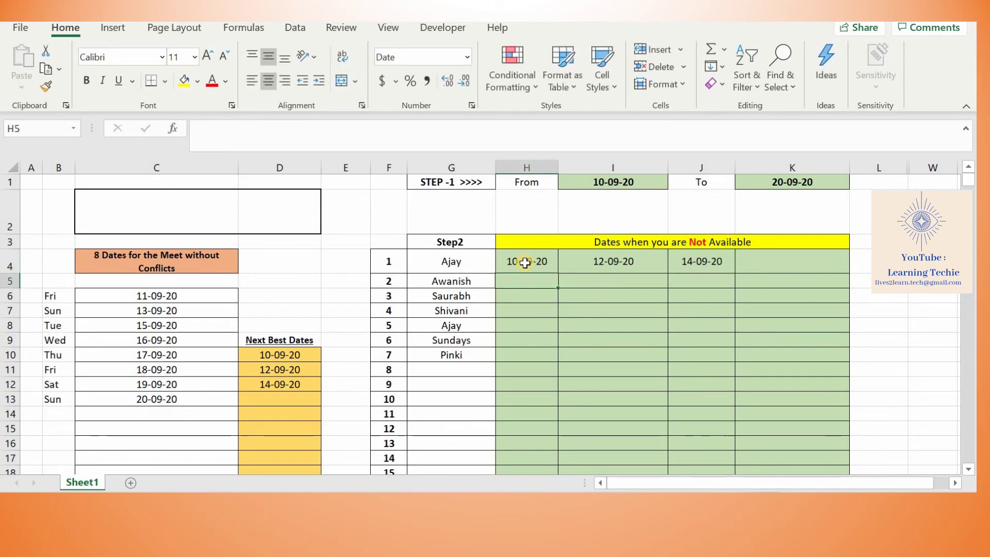
Enter 17-9 in H5 as the second participant's first unavailable date.
type("17-9")
key("Tab")
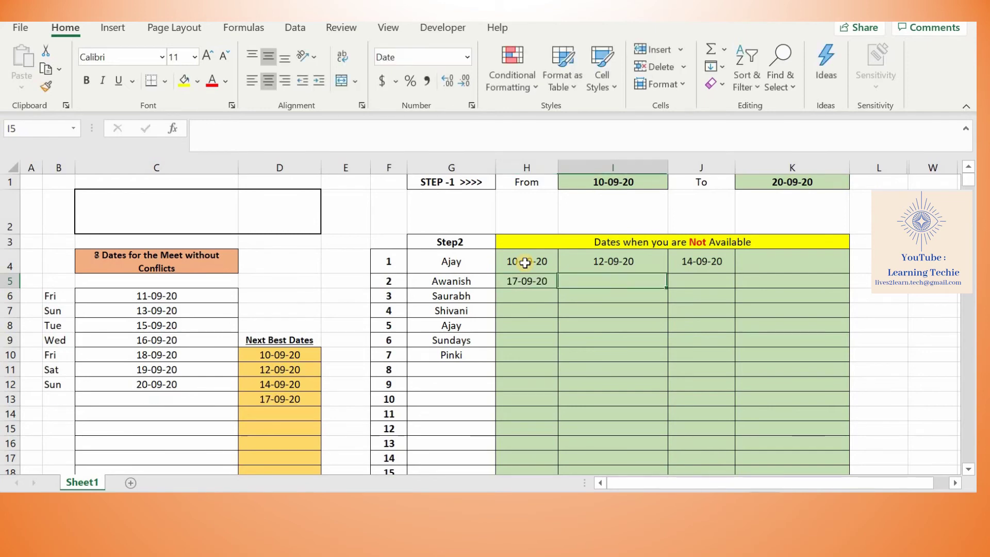
Try to enter 21-9, a date outside the planner's range, in I5 for the second participant.
type("21-9")
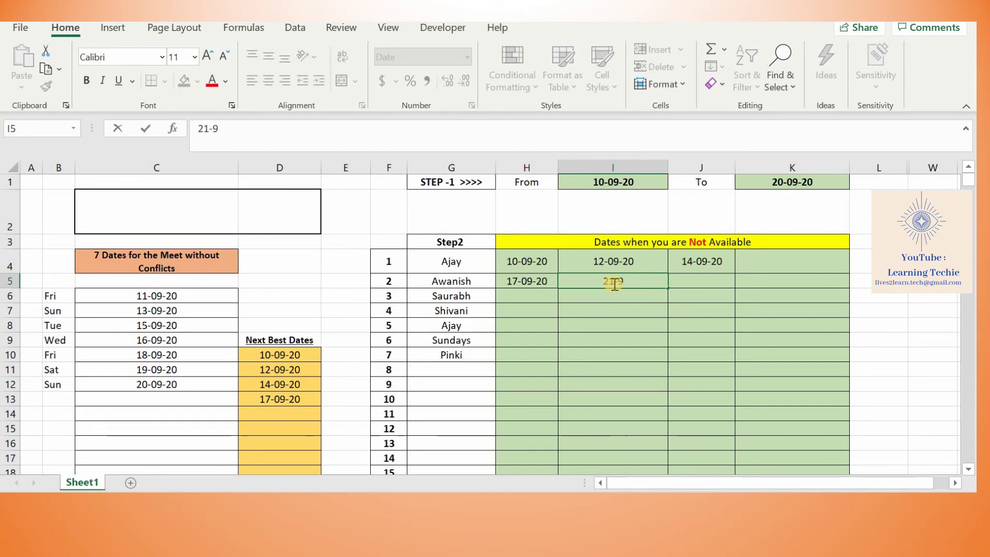
key("Return")
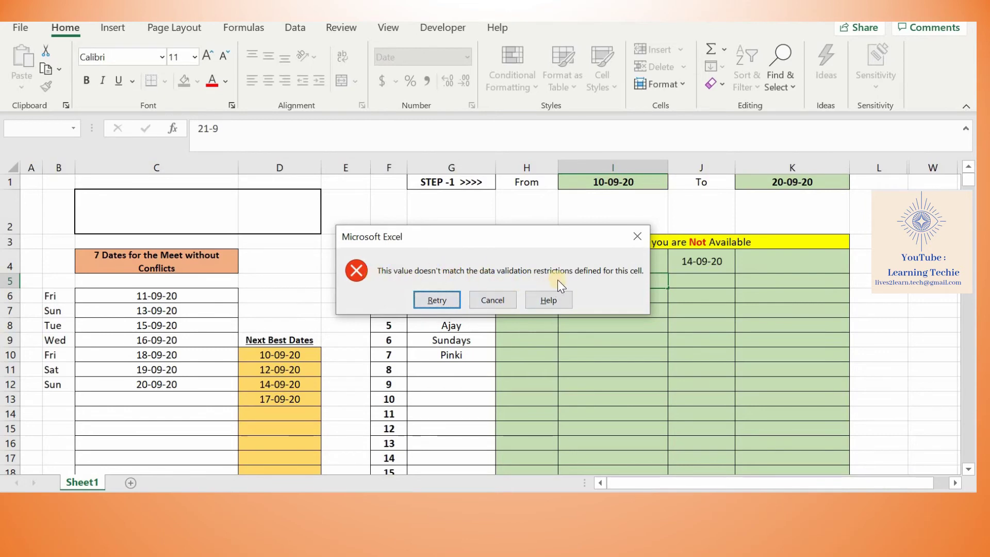
left_click(506, 301)
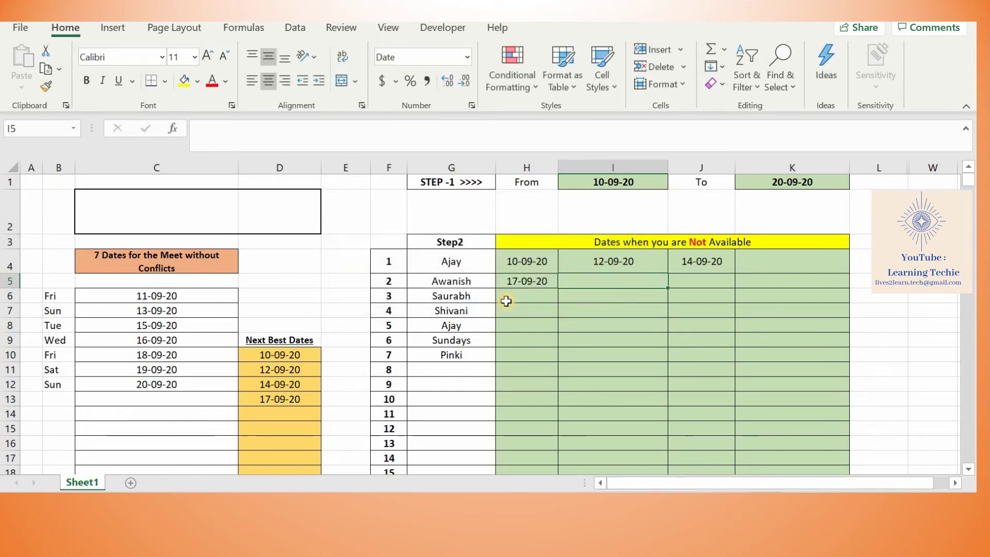
Enter 20-09, 16-9 and 18-9 in I5:K5 as the second participant's remaining unavailable dates.
type("20-0")
type("9")
key("Tab")
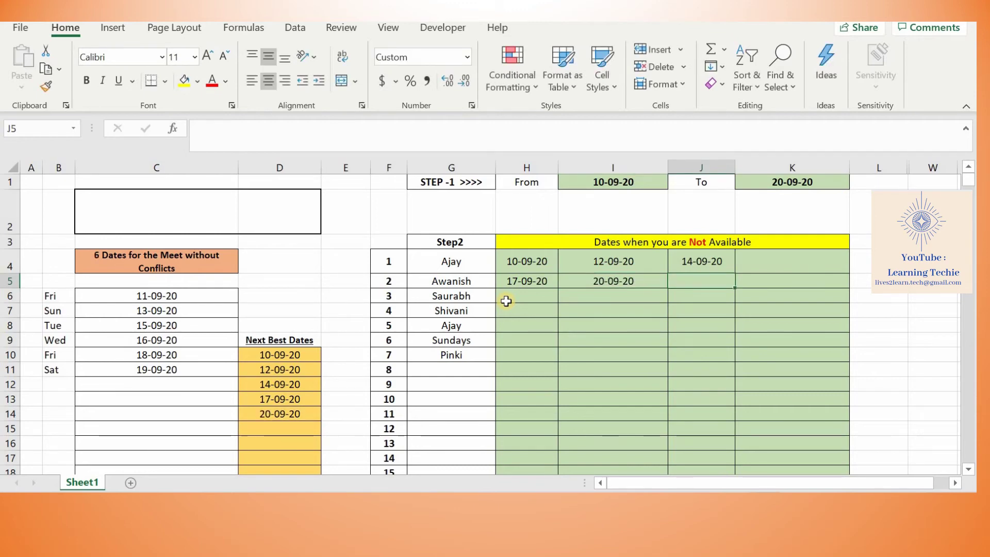
type("16-9")
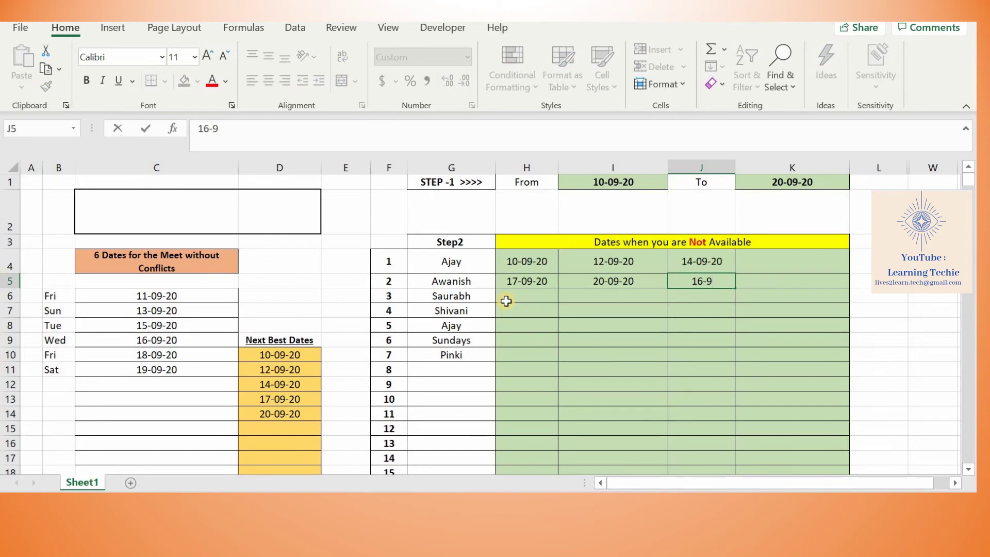
key("Tab")
type("18-9")
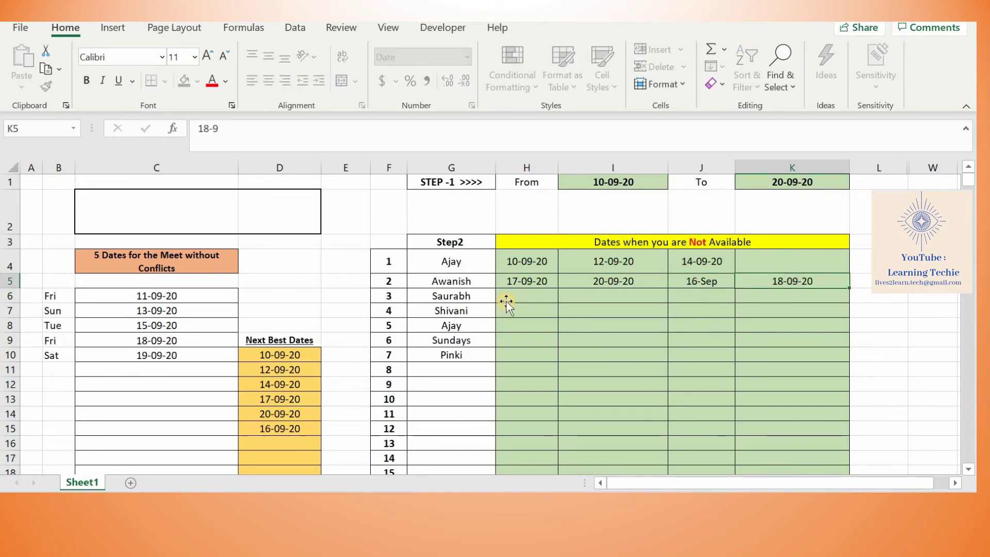
key("Return")
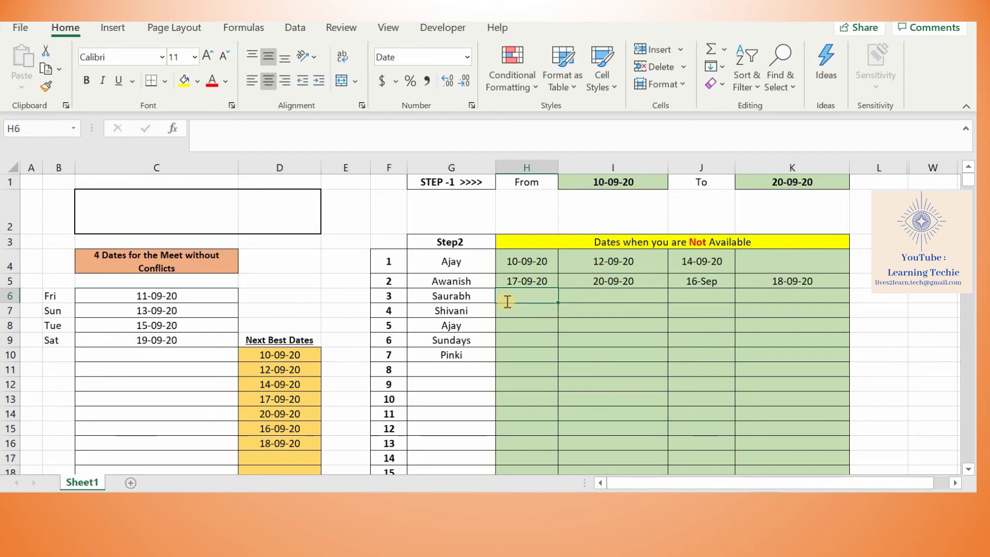
Enter the unavailable dates 11-9 in H6 for the third participant and 12-9 and 18-9 in H7:I7 for the fourth.
type("11-9")
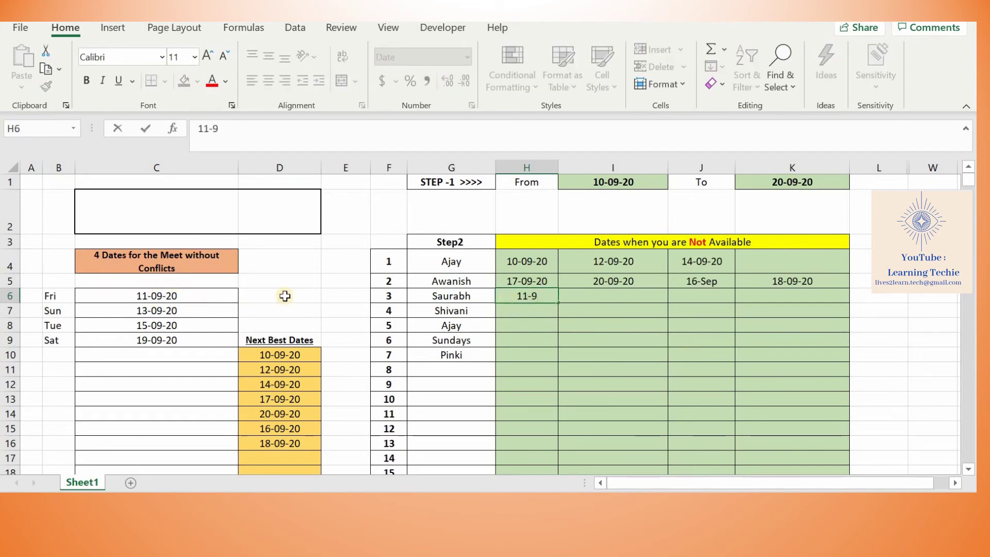
key("Return")
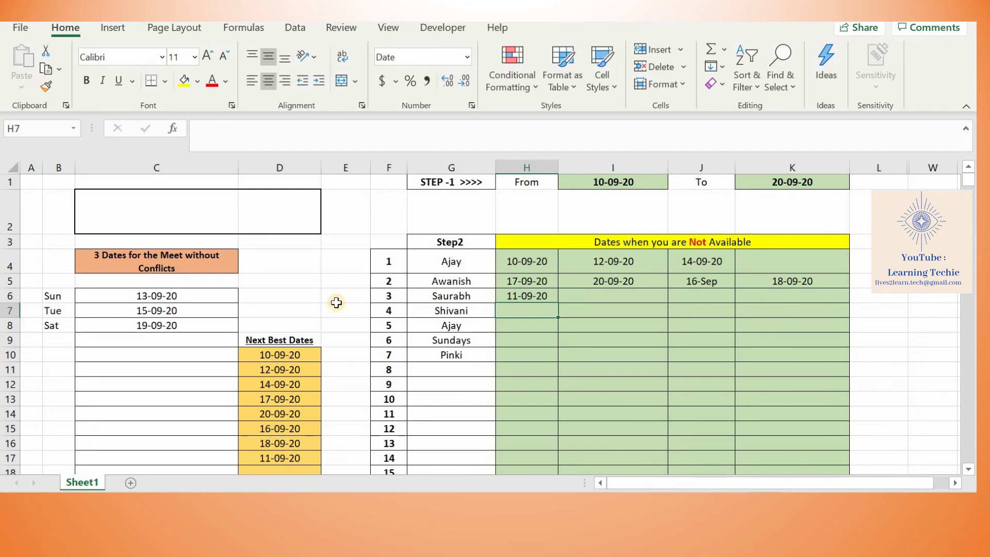
type("12-9")
key("Tab")
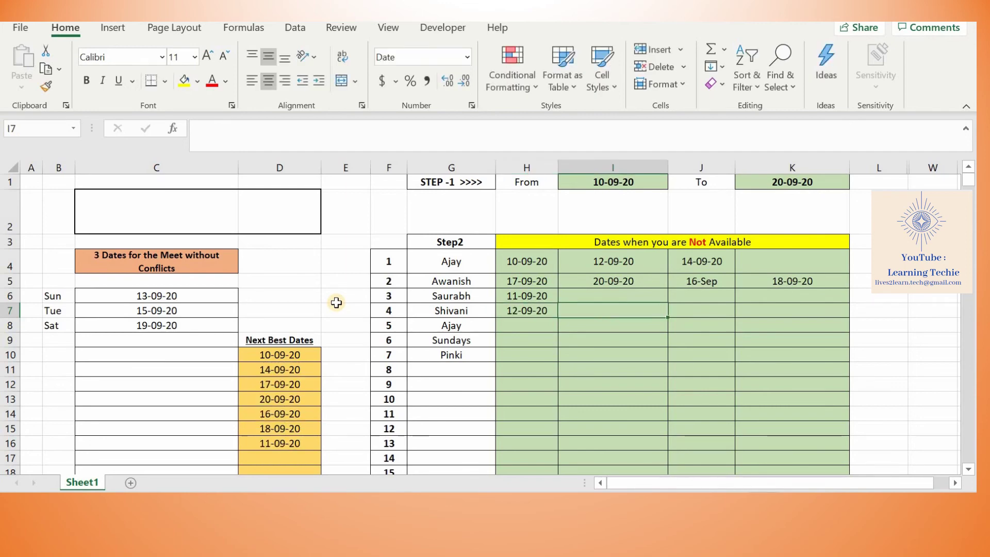
type("18-9")
key("Return")
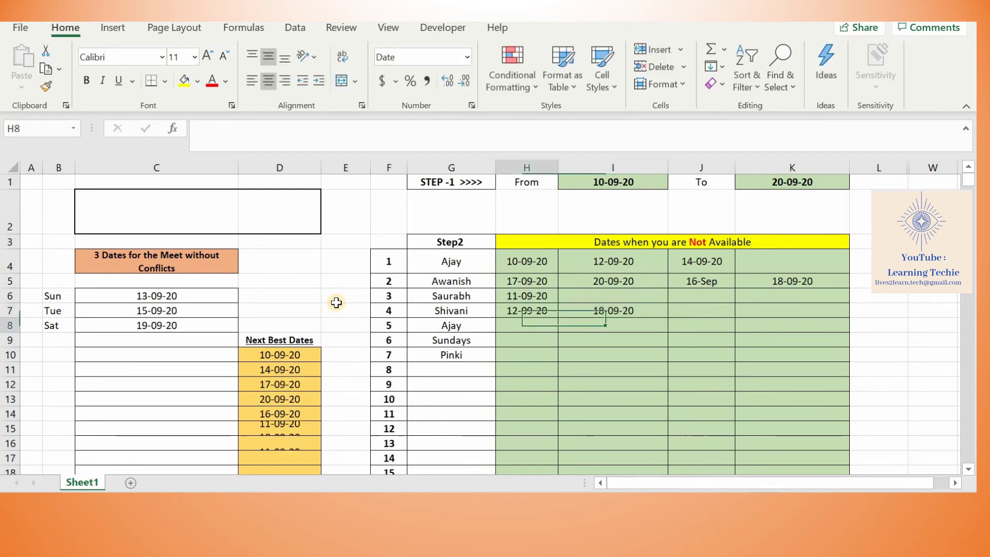
Clear the fifth participant's name in G8 and enter 13-9 and 20-9 in H9:I9 for Sundays.
key("Left")
key("Delete")
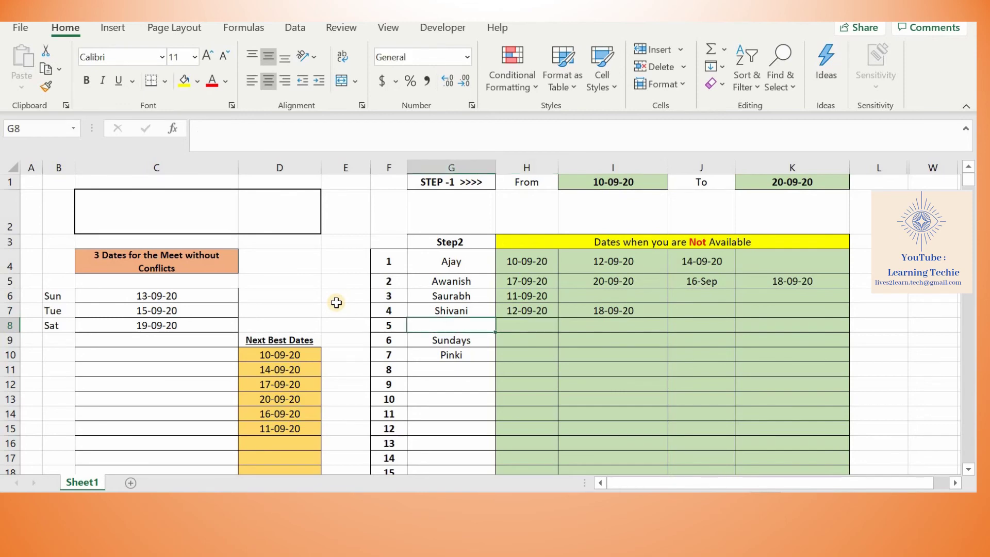
key("Down")
key("Right")
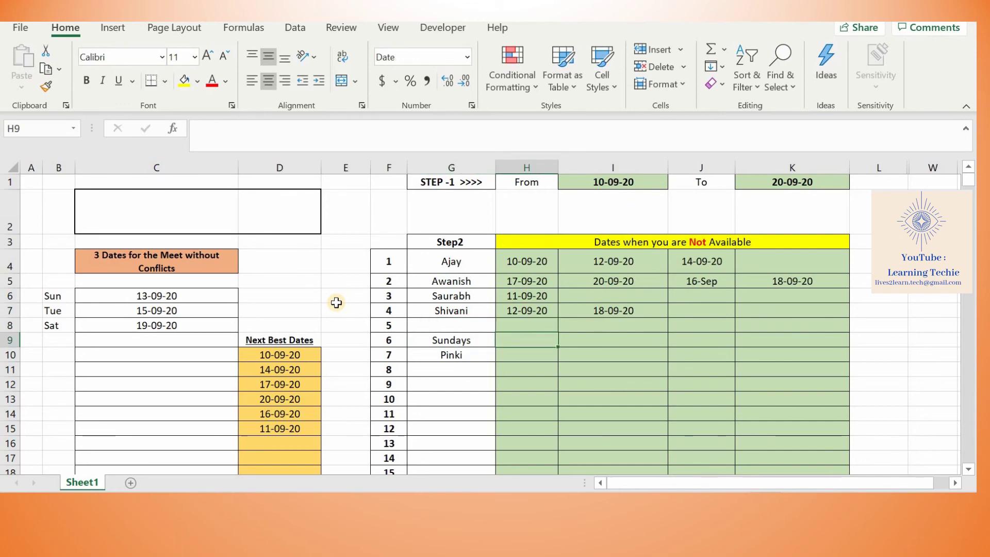
type("13")
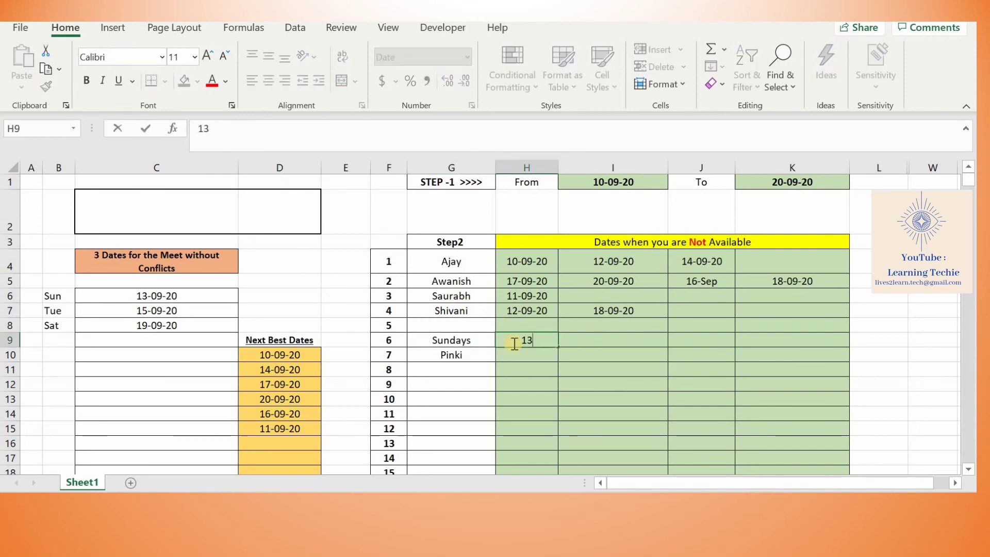
type("-9")
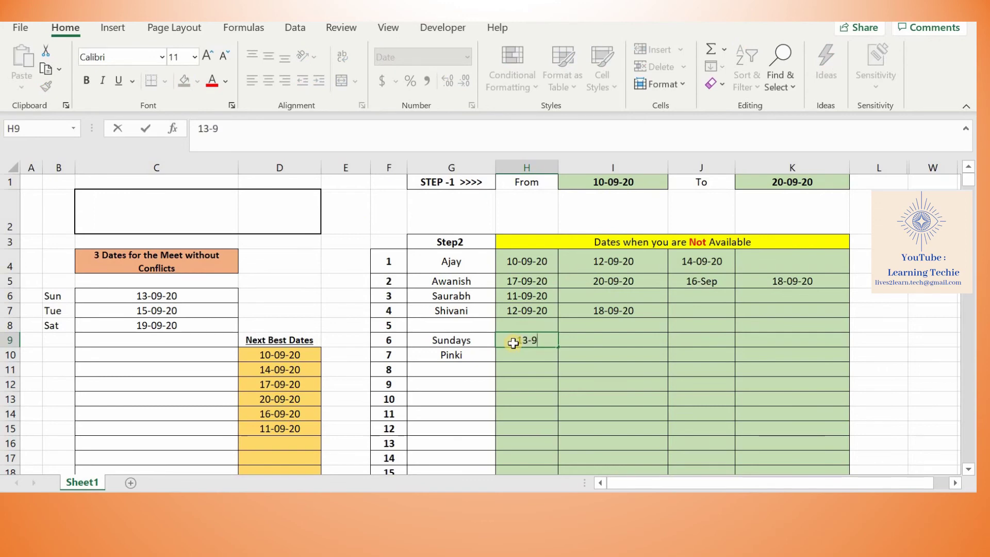
key("Tab")
type("2")
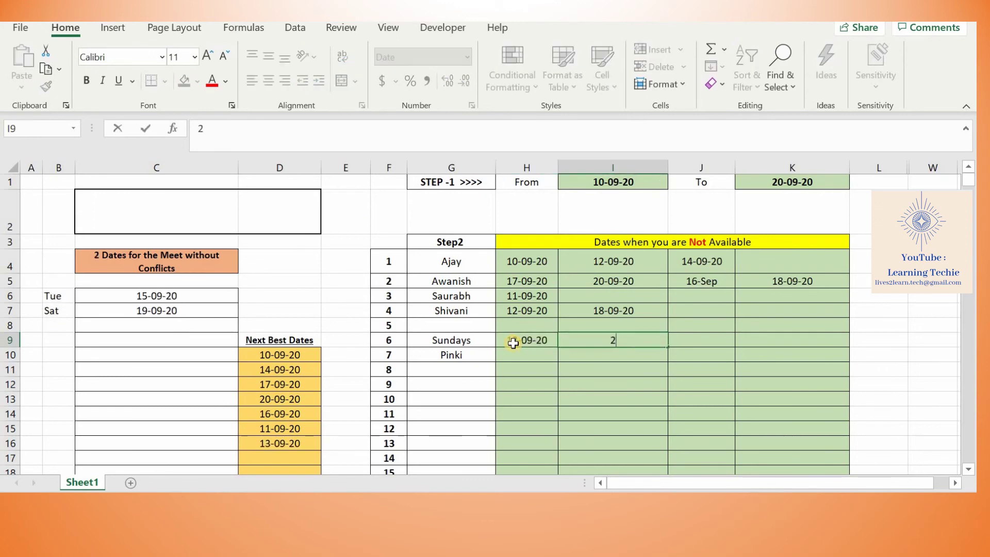
type("0-9")
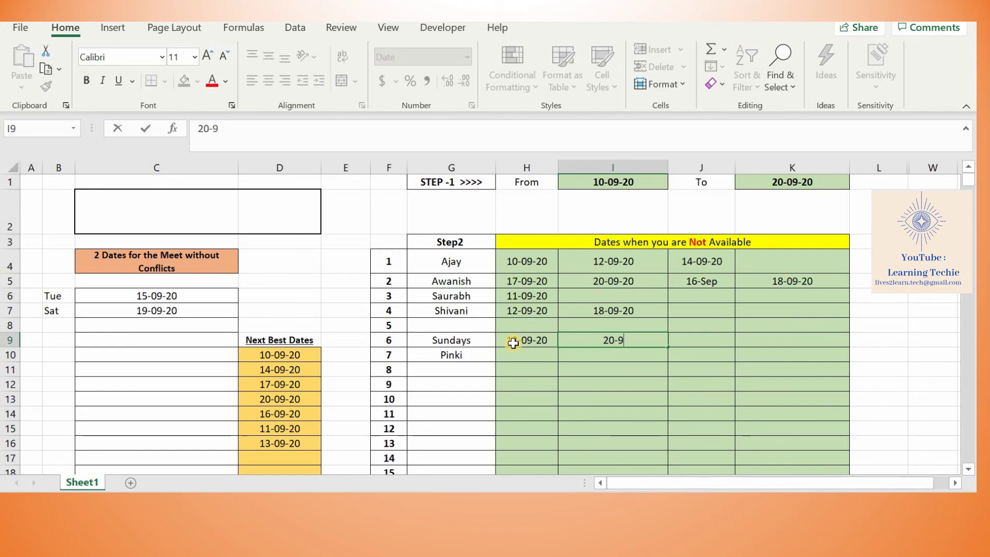
key("Return")
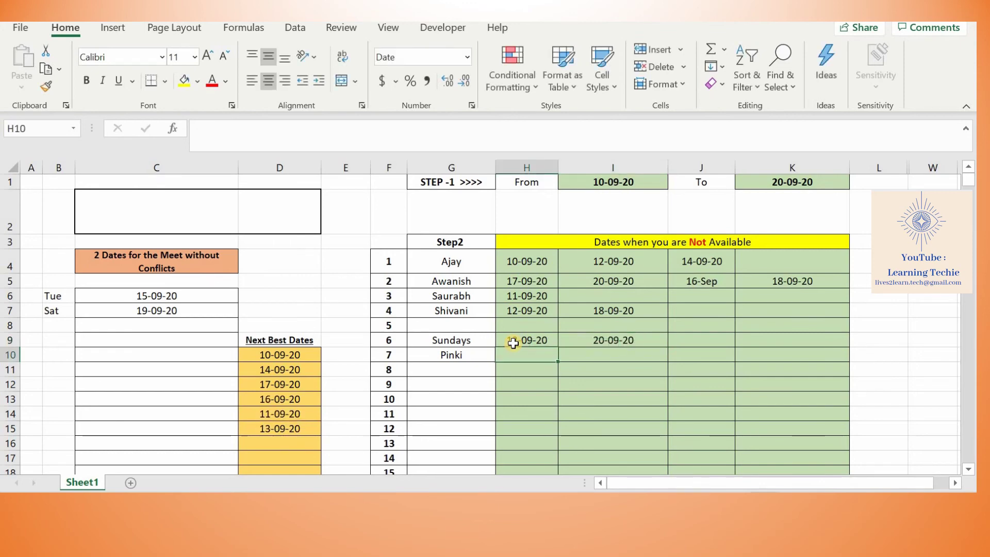
Label G8 as Saturdays and enter the unavailable dates 12-9 and 19-9 in H8:I8.
key("Up")
key("Up")
key("Left")
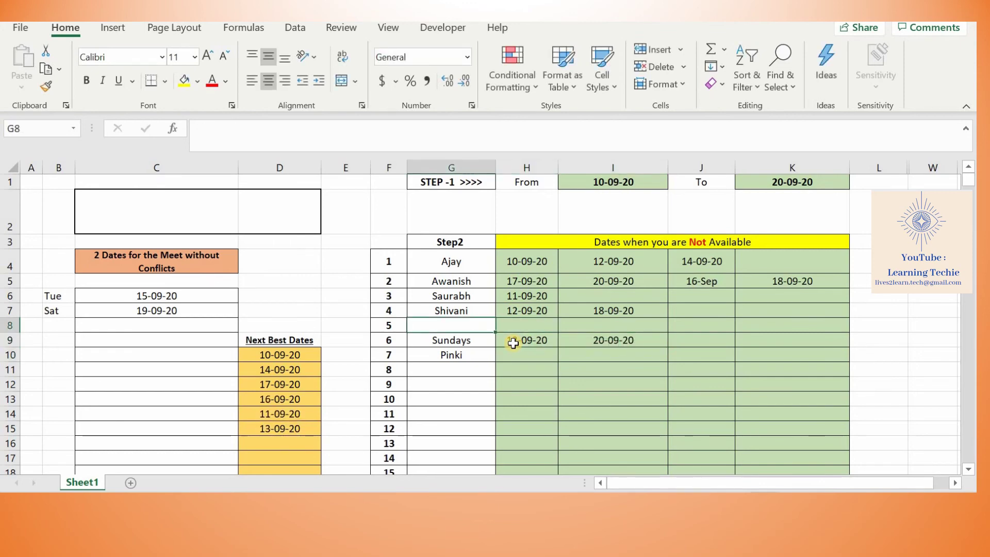
type("Satu")
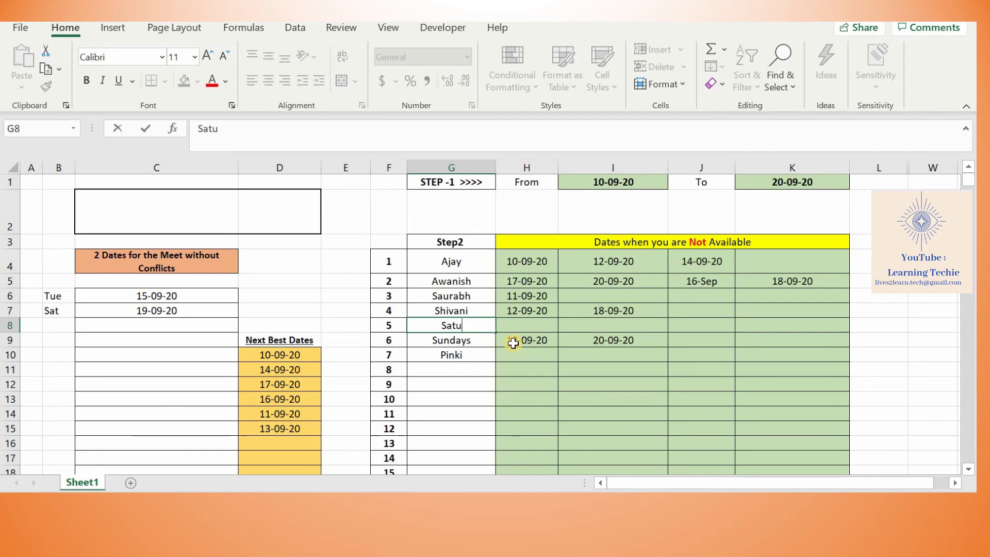
type("rdays")
key("Tab")
type("12")
type("-09")
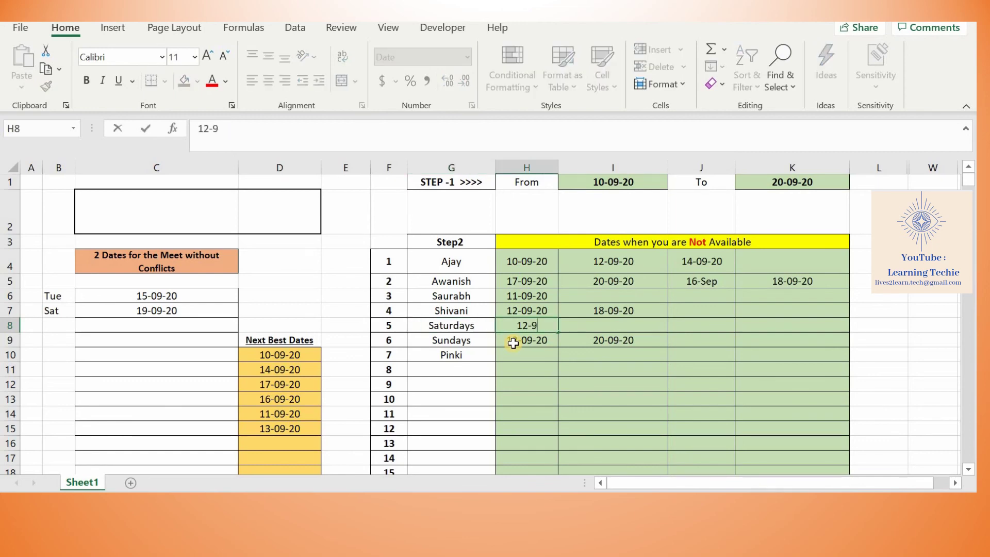
key("Tab")
type("1")
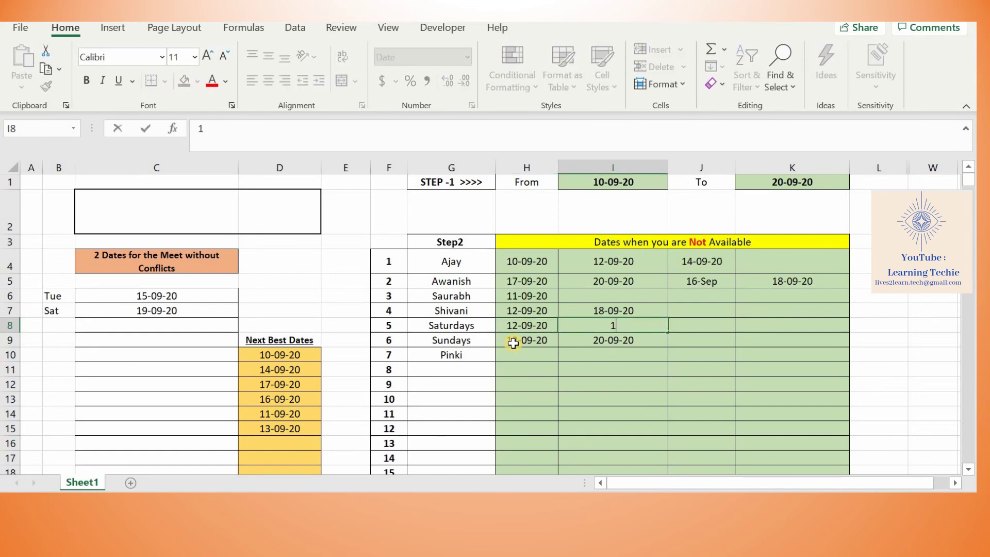
type("9-9")
key("Return")
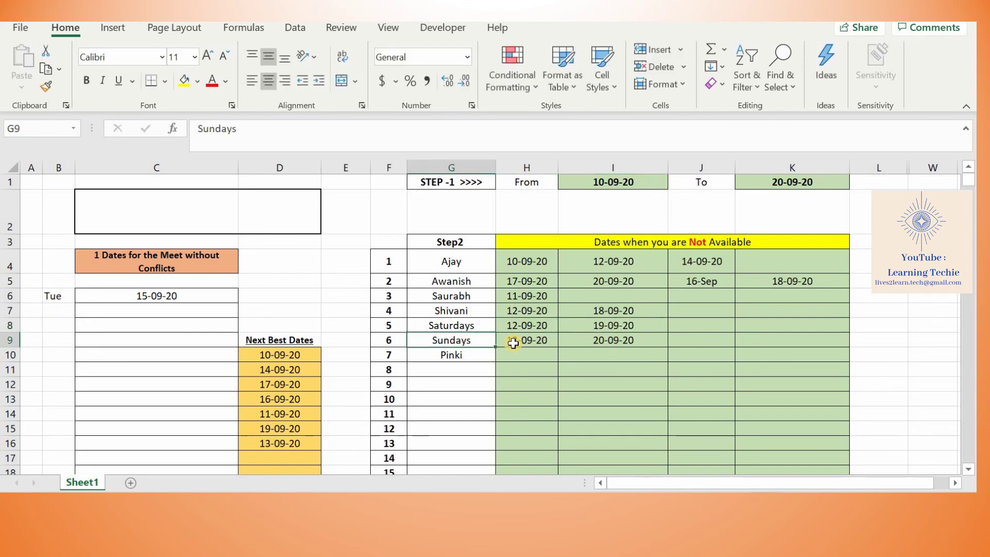
Examine the list of conflict-free meeting dates in column C.
key("Down")
key("Right")
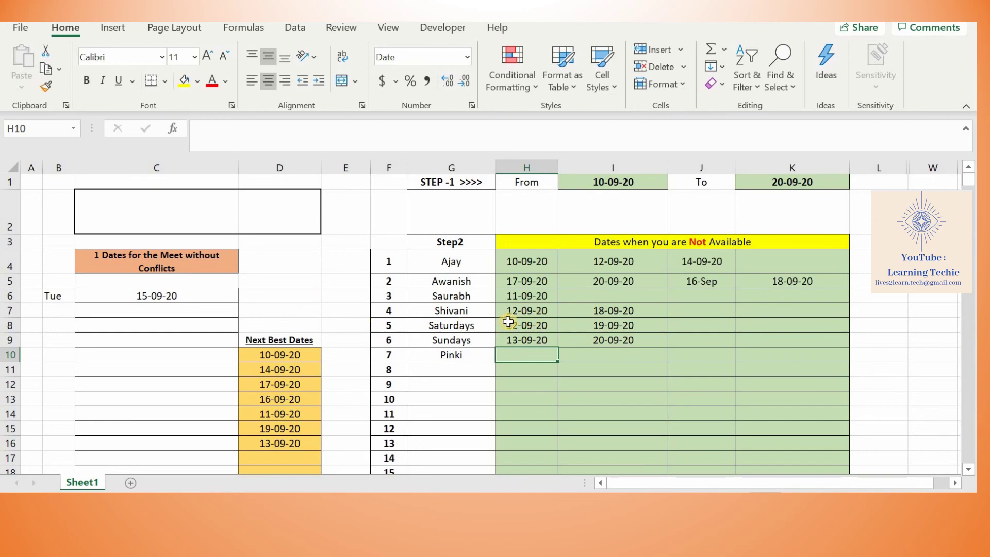
scroll(372, 307, "down", 1)
scroll(165, 261, "up", 1)
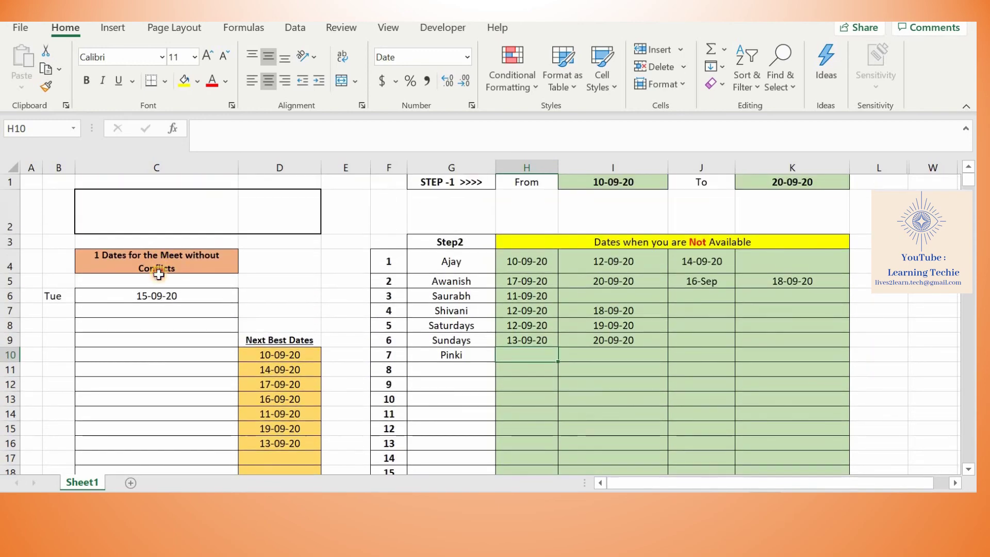
left_click_drag(159, 270, 154, 413)
left_click(168, 357)
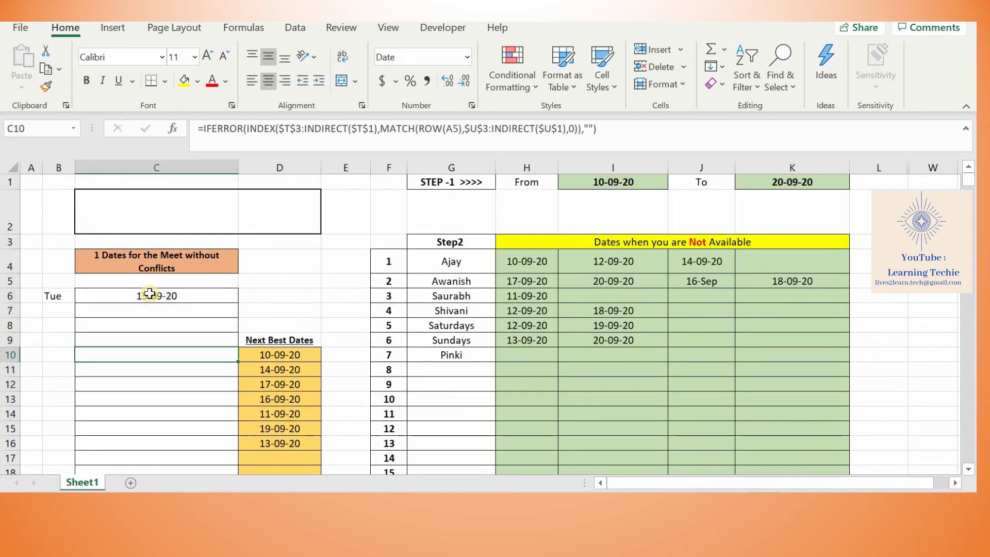
left_click(150, 295)
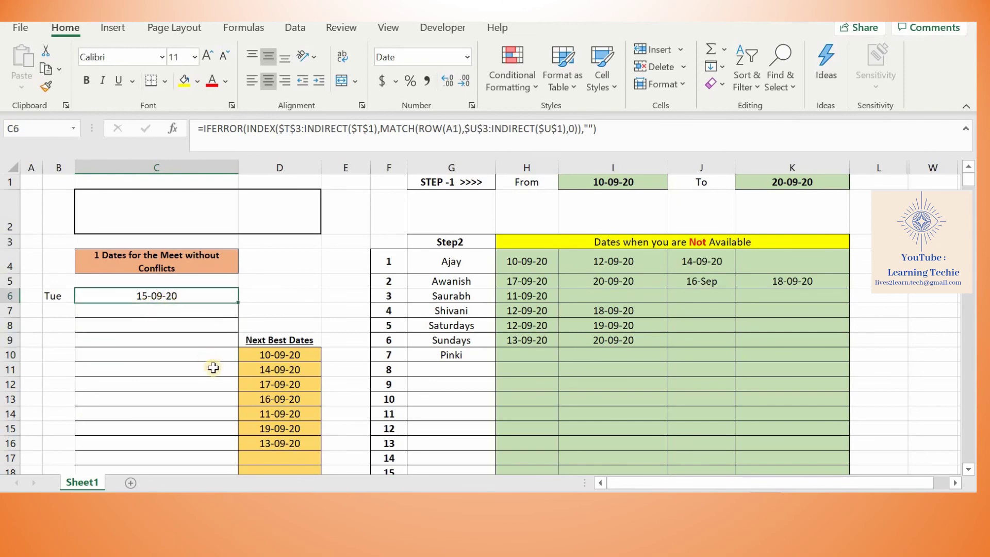
left_click(183, 358)
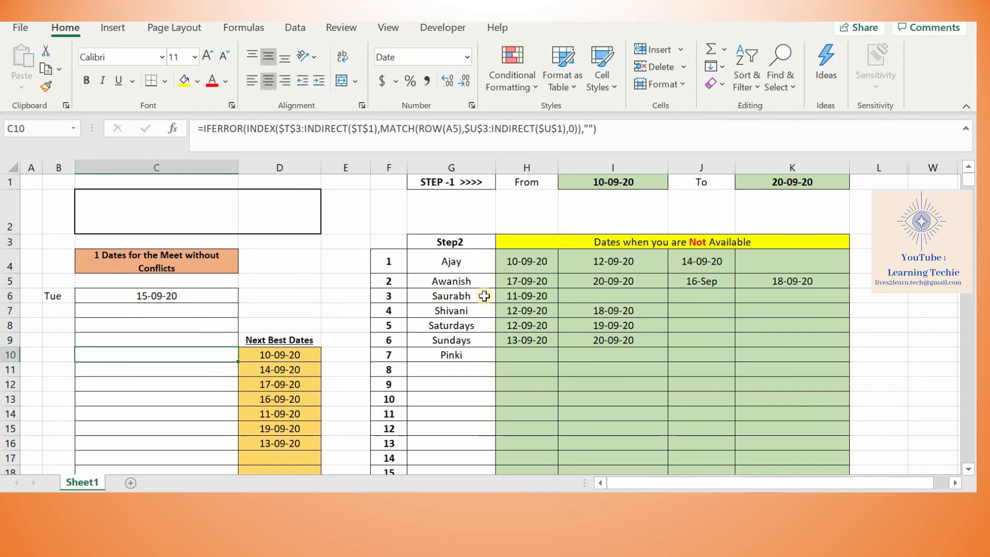
Enter 15-9 in I6 as the third participant's second unavailable date.
left_click(589, 296)
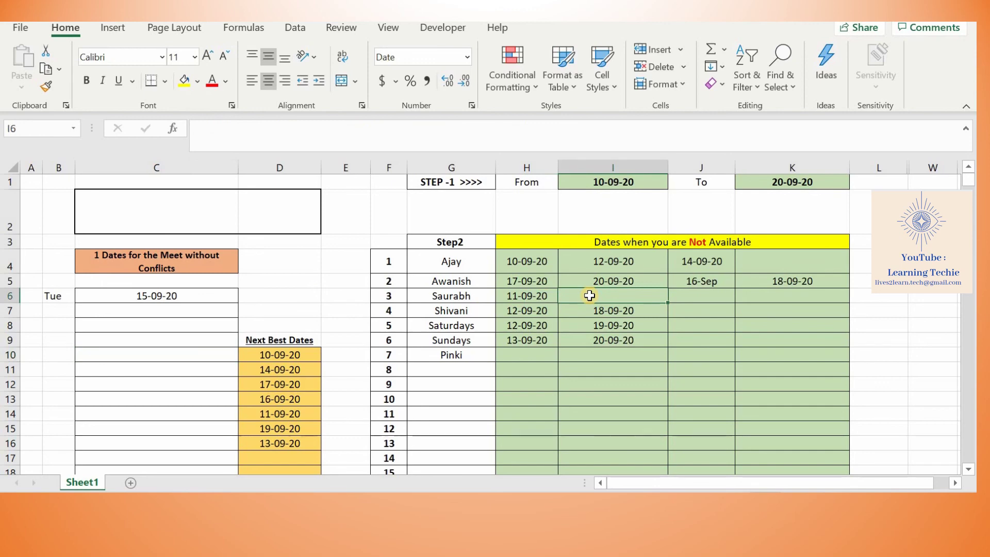
type("15")
type("-09")
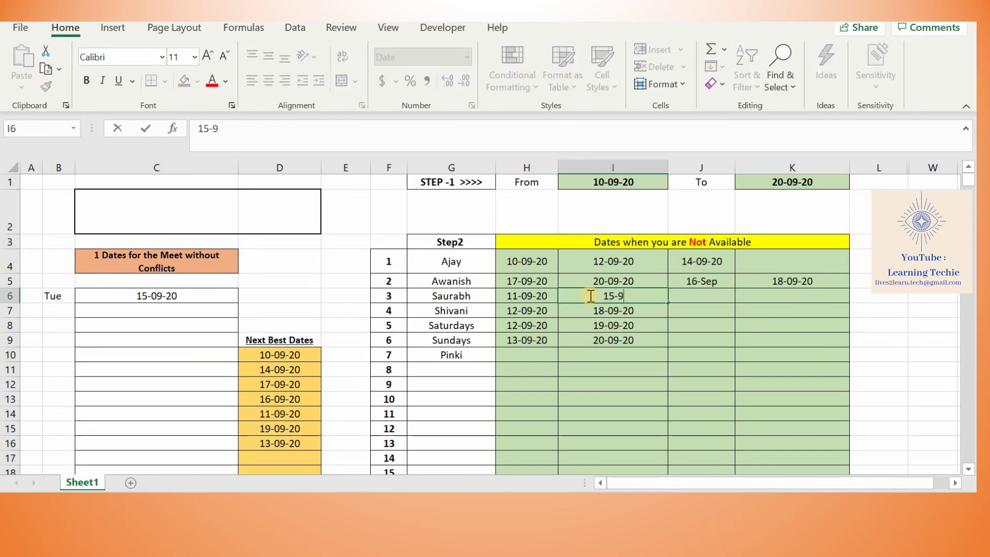
key("Return")
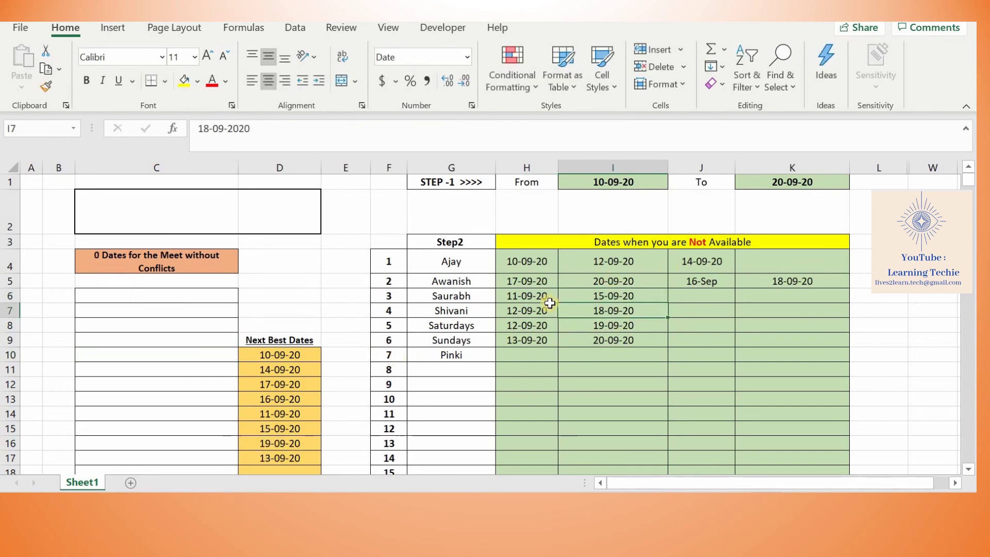
Check the first two next best dates in D10:D11 and clear the third participant's second unavailable date in I6.
left_click(297, 355)
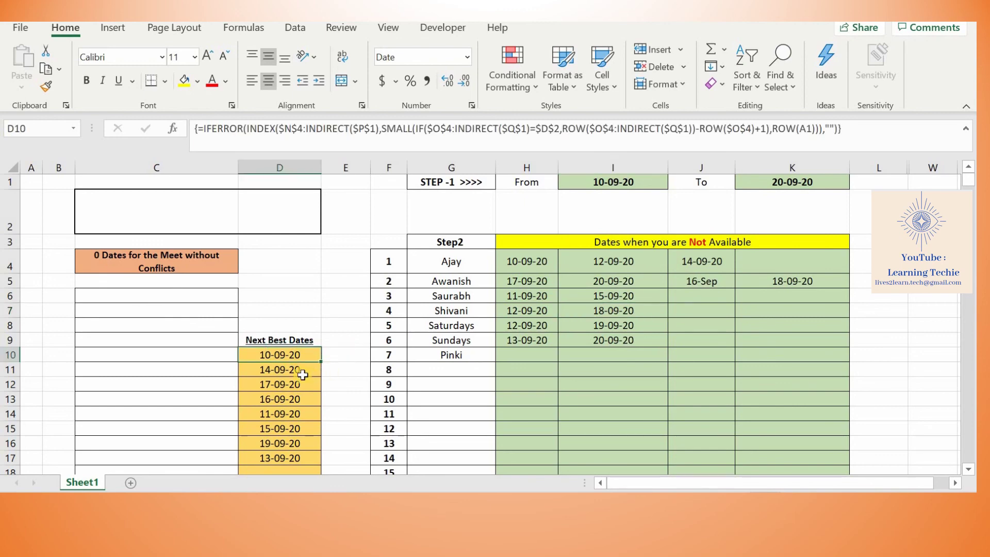
left_click(295, 371)
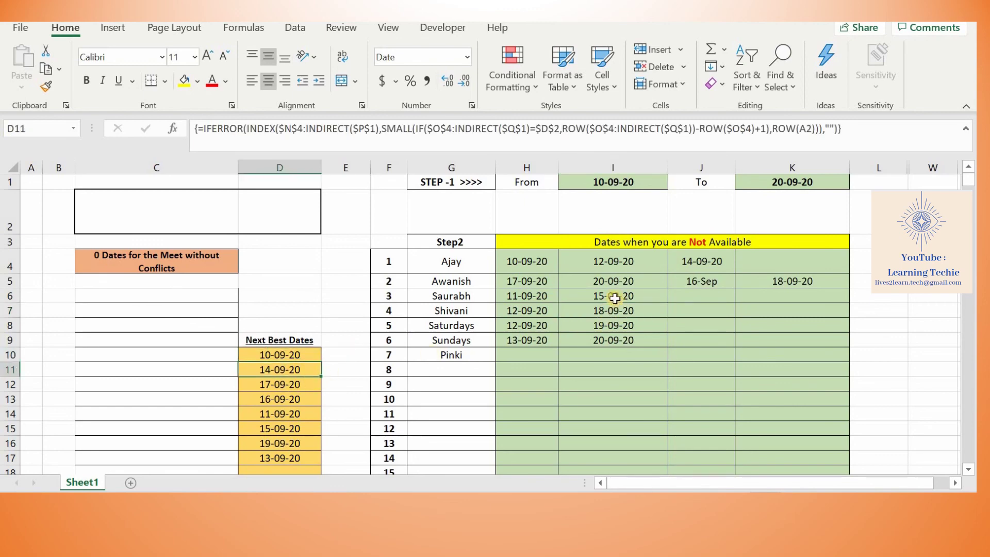
left_click(637, 294)
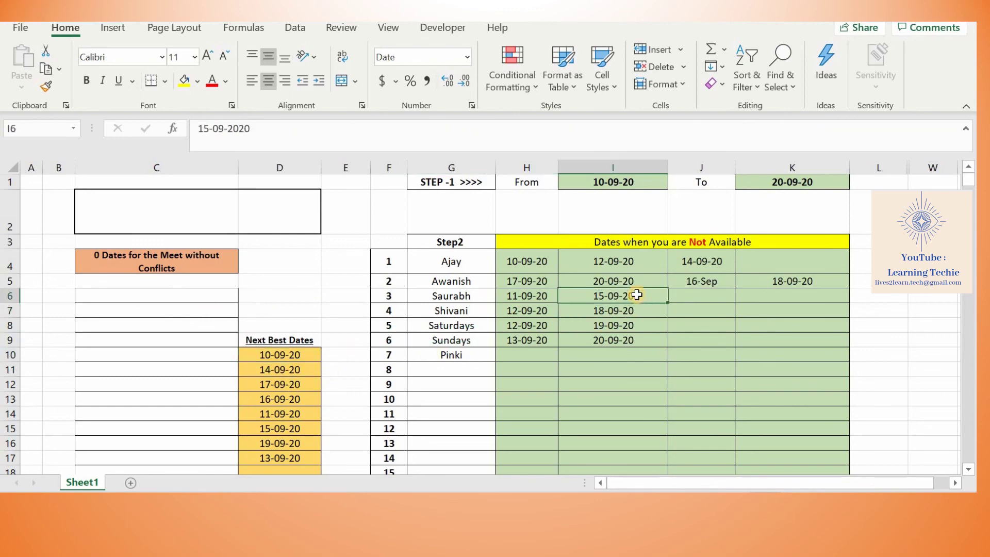
key("Delete")
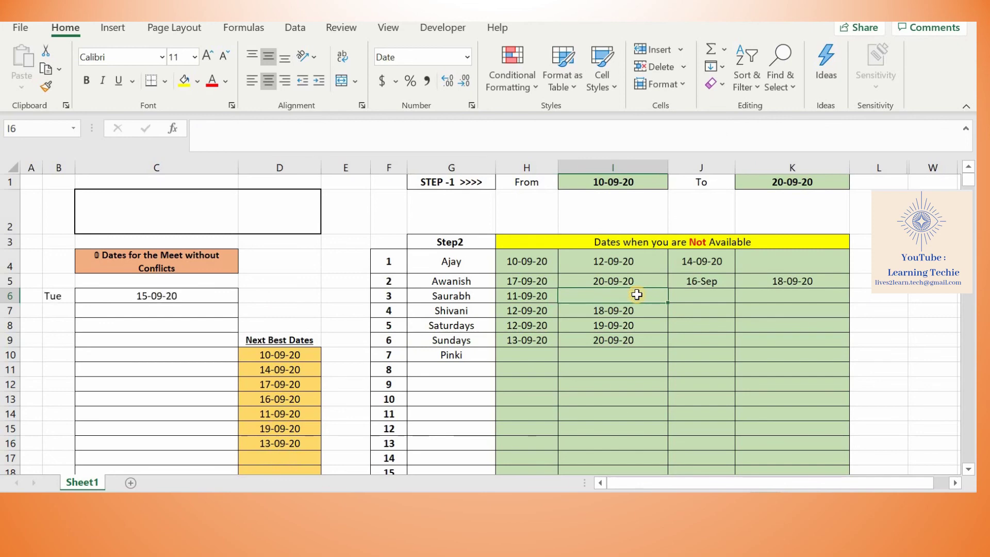
Try clearing the second unavailable date for Saturdays in I8, and undo that deletion.
key("Down")
key("Down")
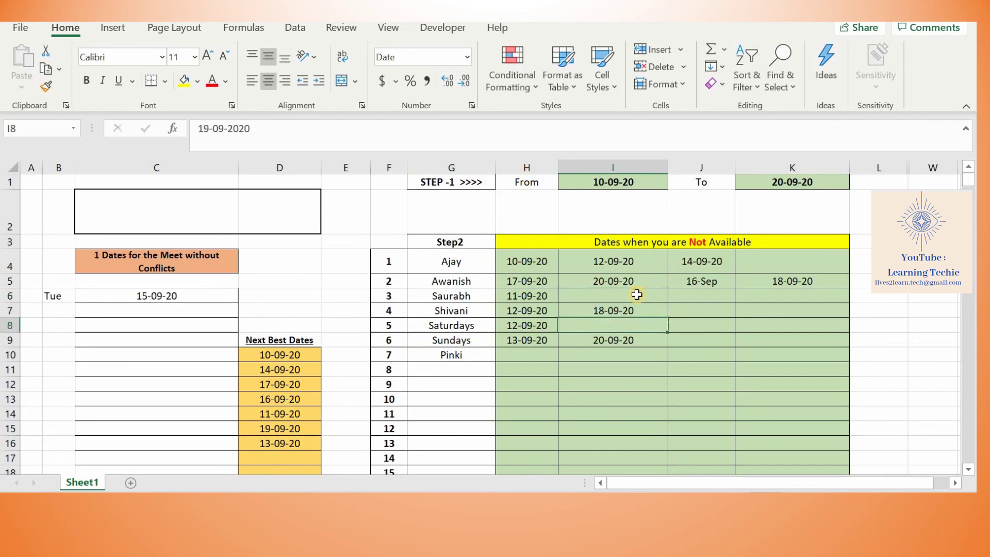
key("Delete")
key("Up")
key("Up")
key("Up")
key("Left")
key("Down")
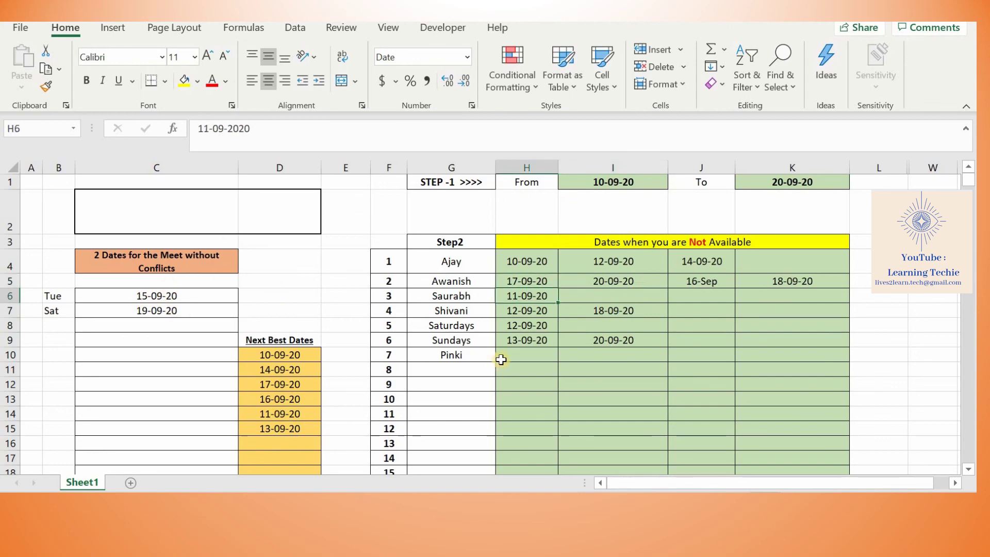
key("ctrl+z")
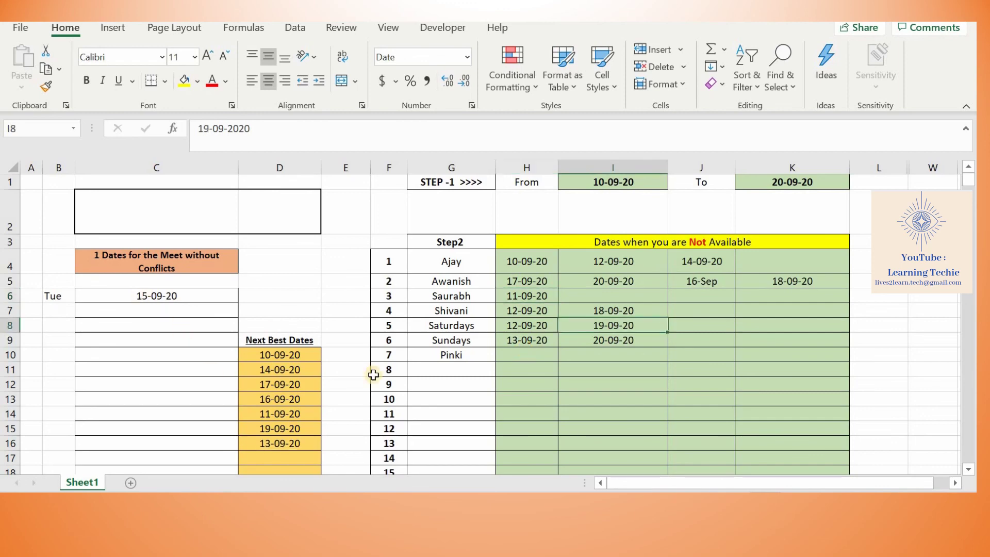
Check the conflict-free meeting date listed in C6 against the participants' unavailable dates.
left_click(153, 300)
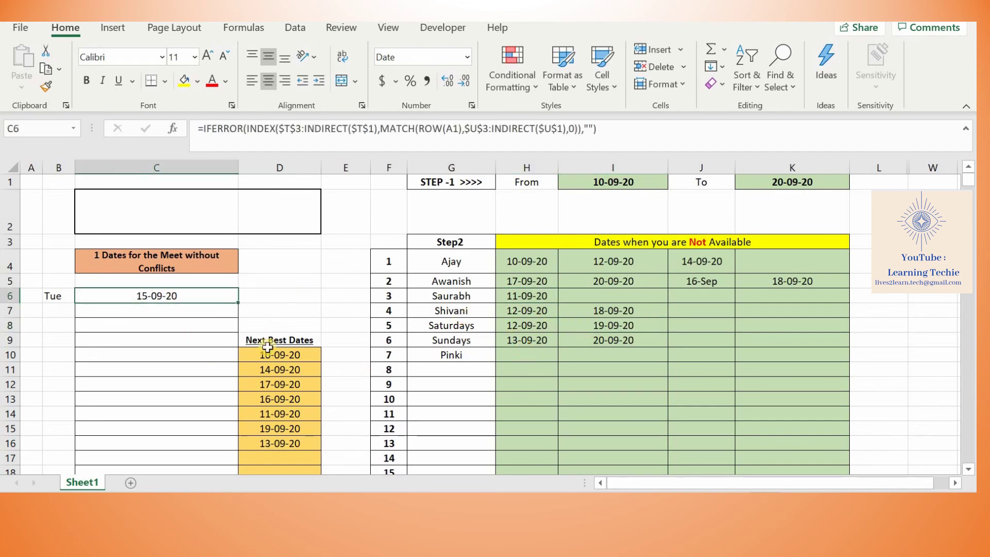
left_click(312, 281)
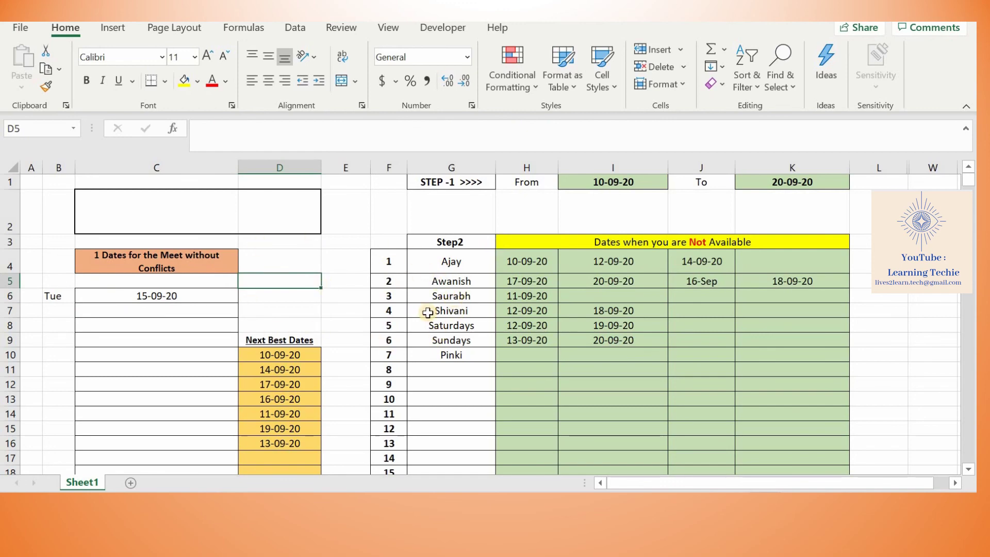
scroll(428, 311, "down", 1)
scroll(428, 312, "up", 1)
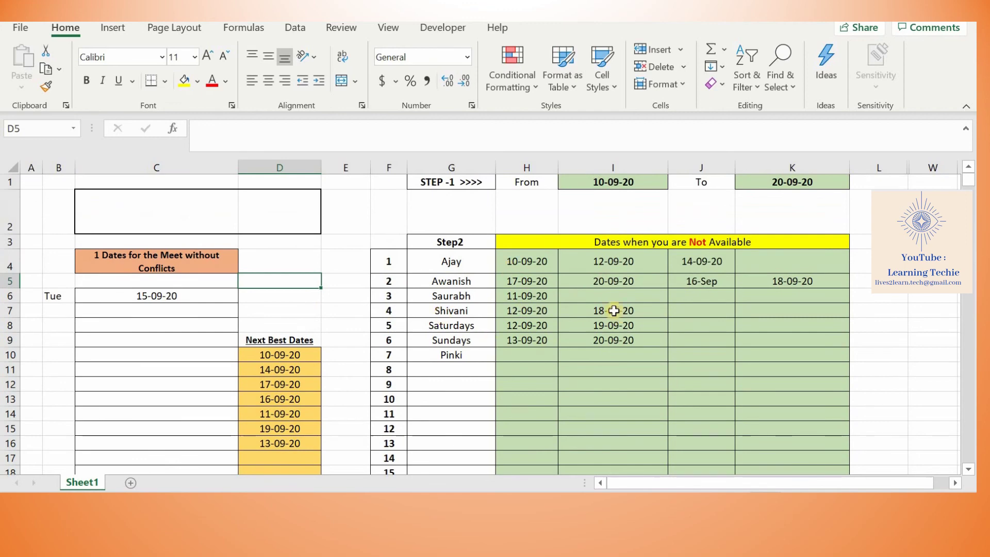